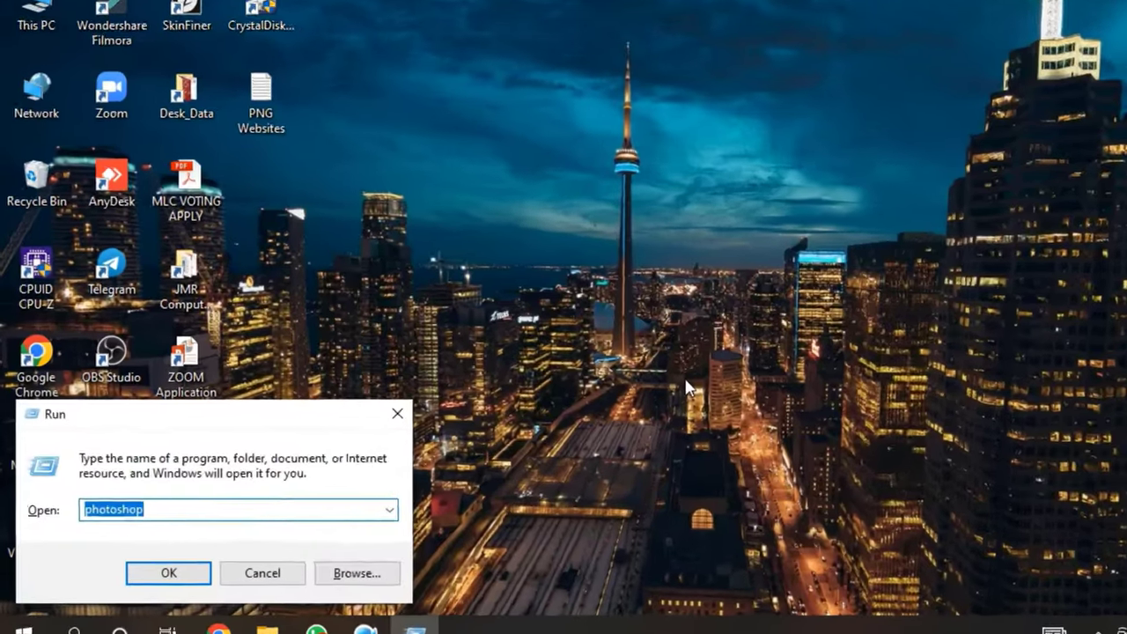
Launch Excel from the Run box and start a new blank workbook.
type("excel")
key("Return")
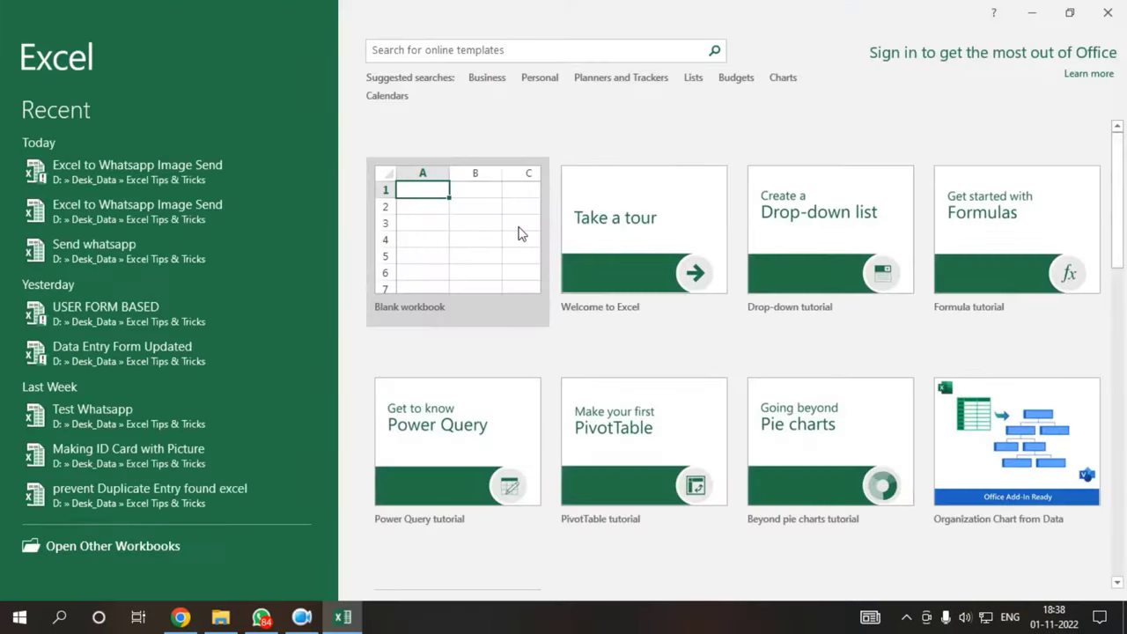
left_click(520, 232)
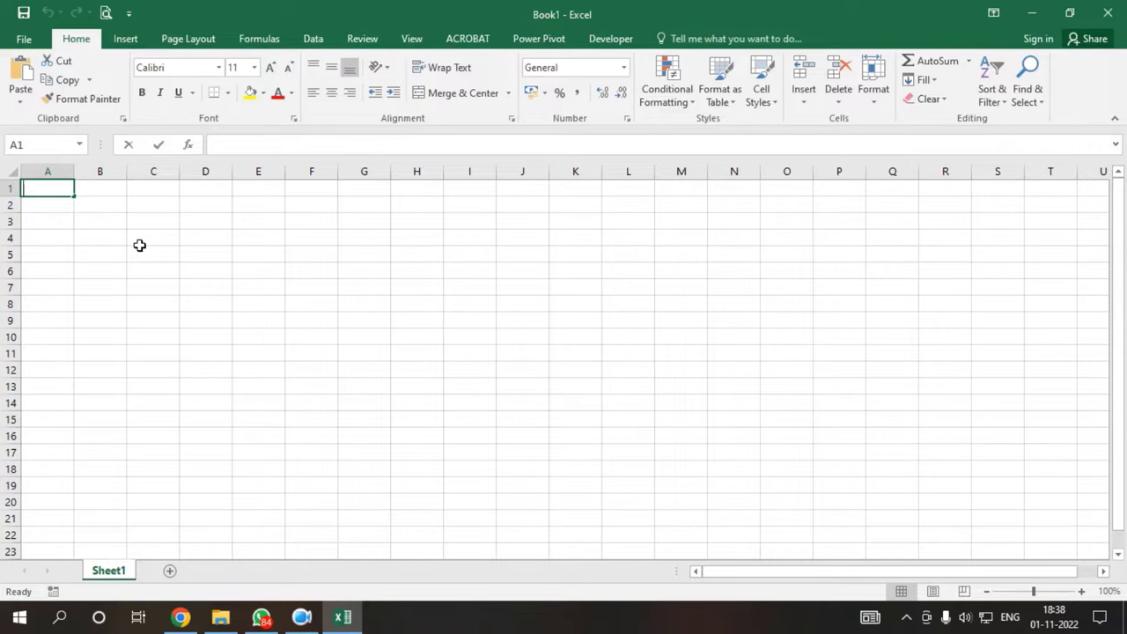
Enter the headers 'Phone' in A1 and 'Message' in B1.
type("Phone")
key("Tab")
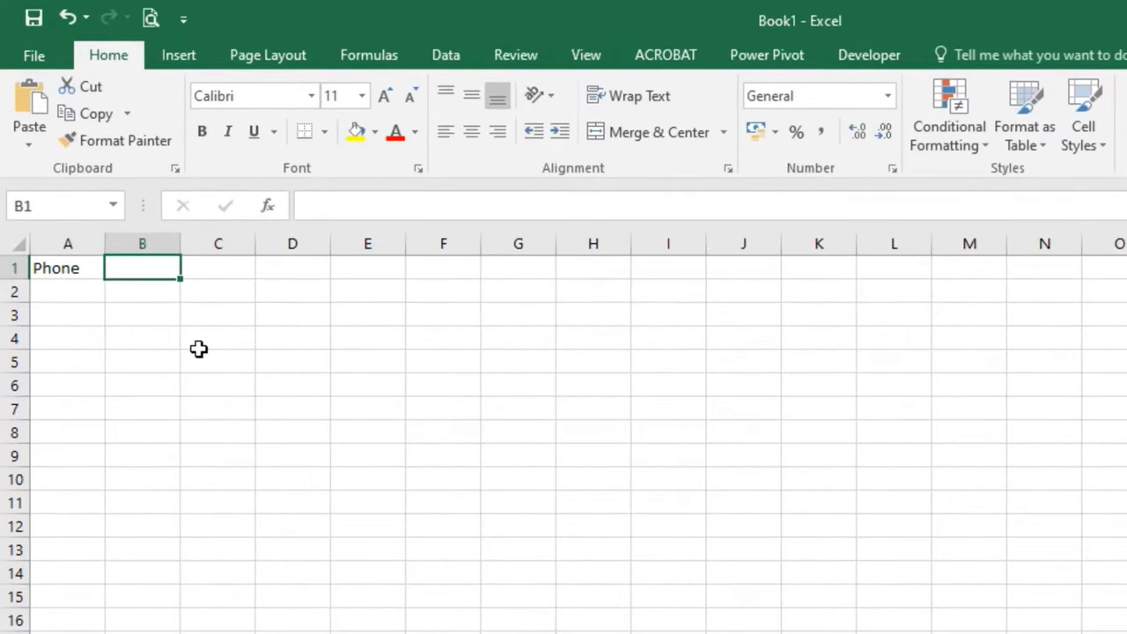
type("Me")
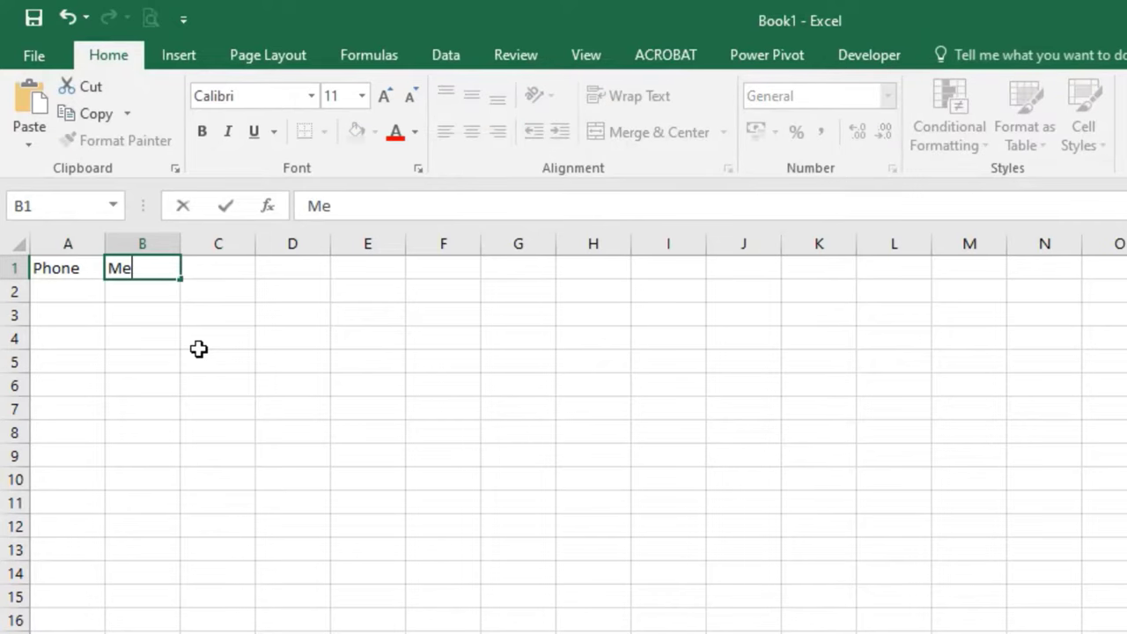
type("ssage")
key("Return")
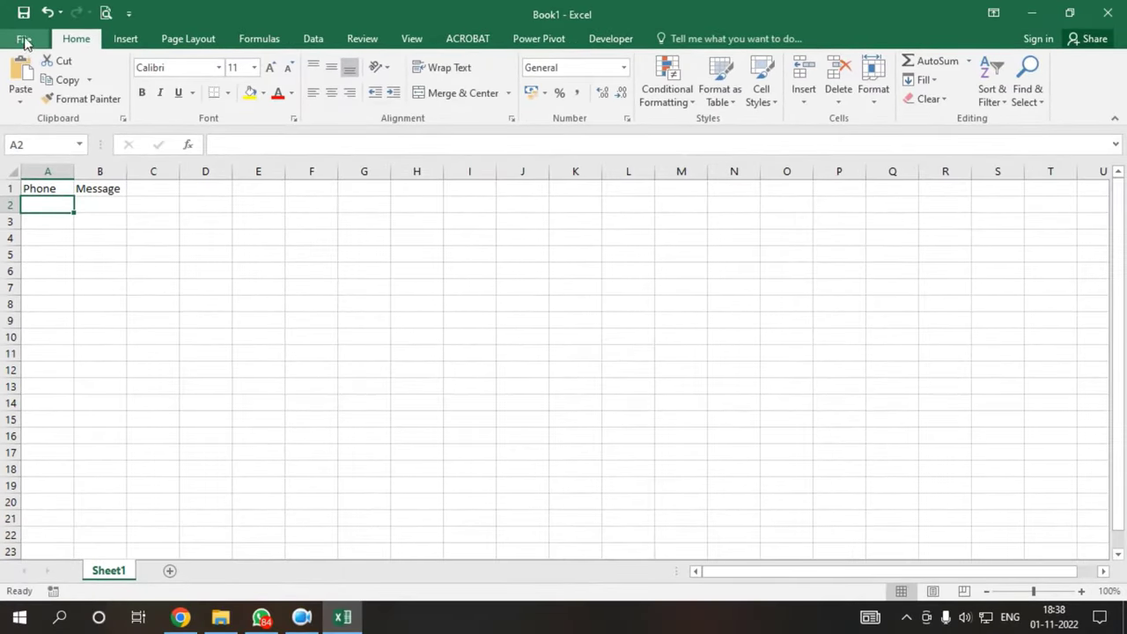
Save the workbook as macro-enabled 'Excel to Whatsapp Bulk Image Send'.
left_click(24, 39)
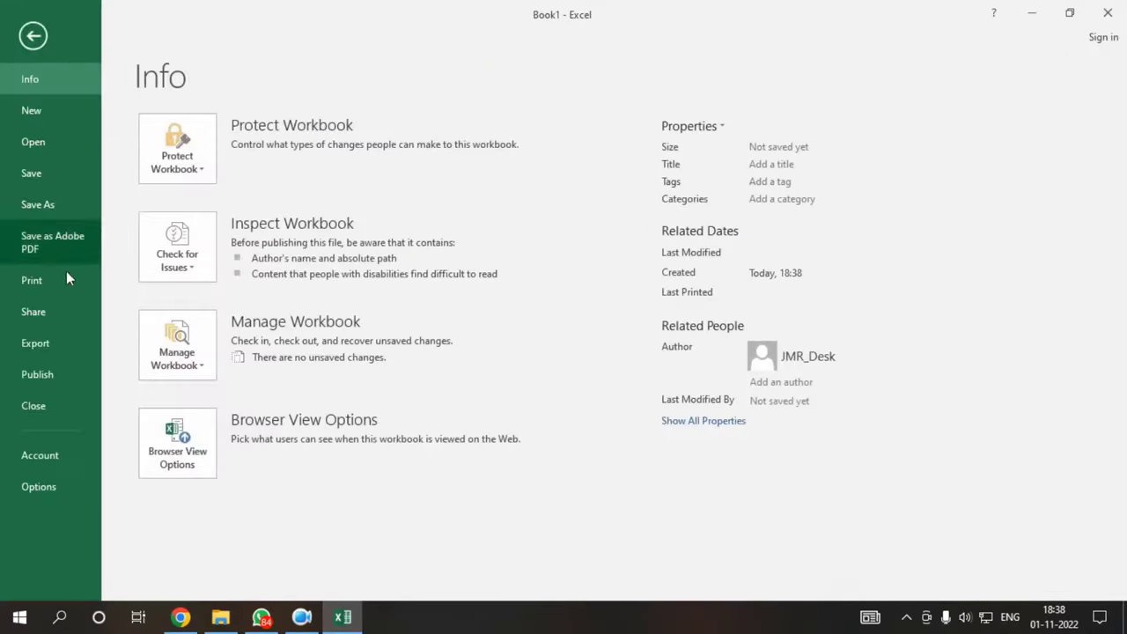
left_click(38, 204)
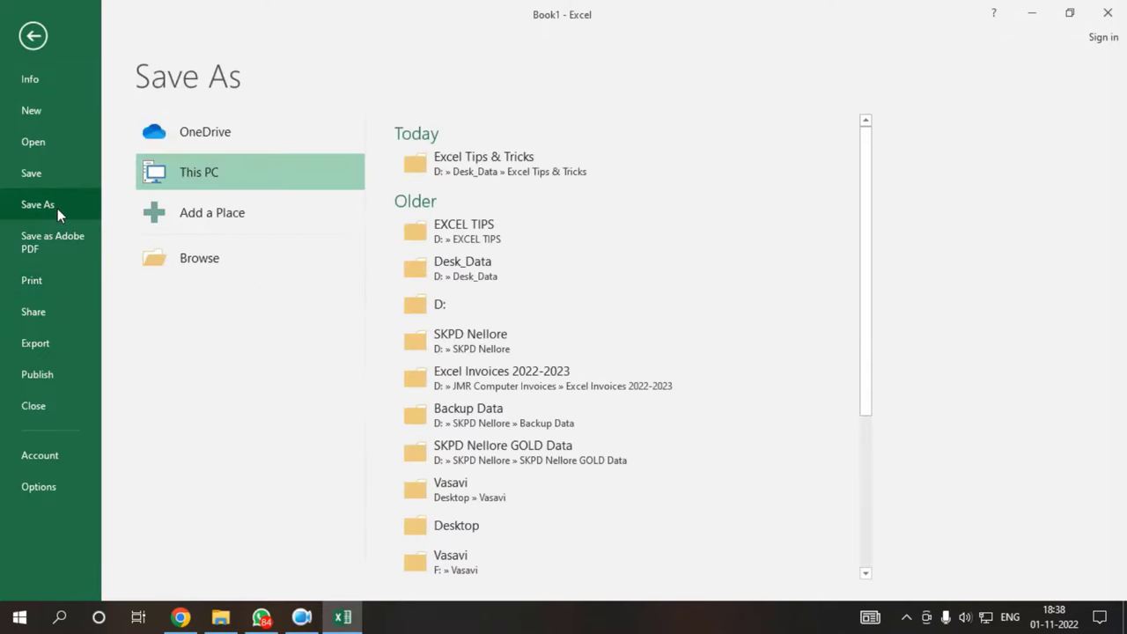
left_click(484, 173)
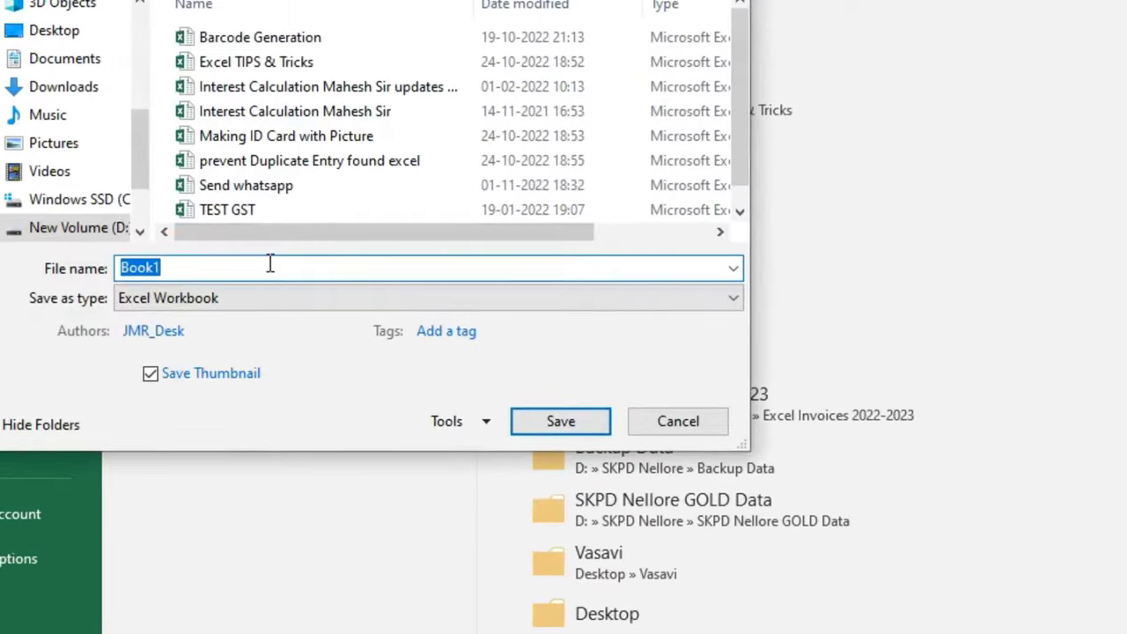
type("Excel ")
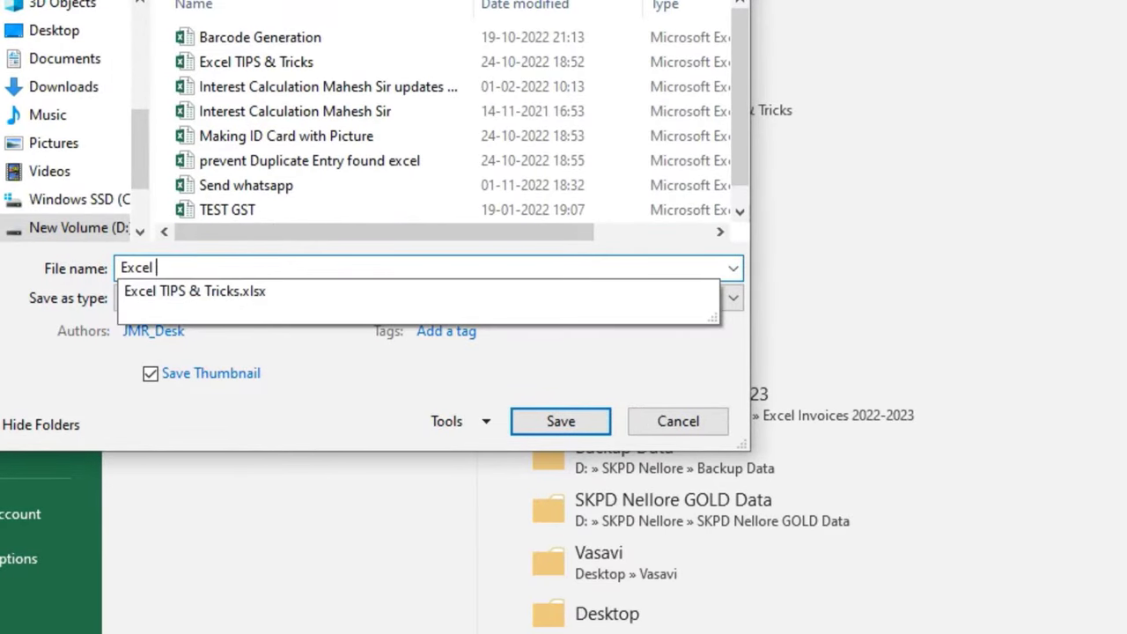
type("to Whatsapp Bulk Image Send")
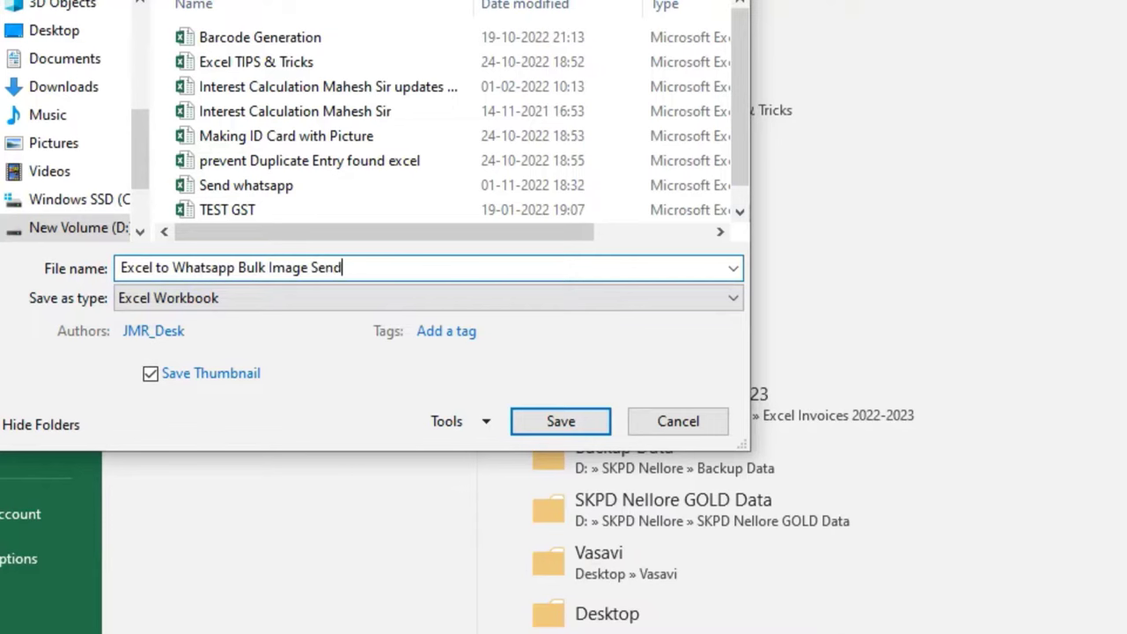
key("Tab")
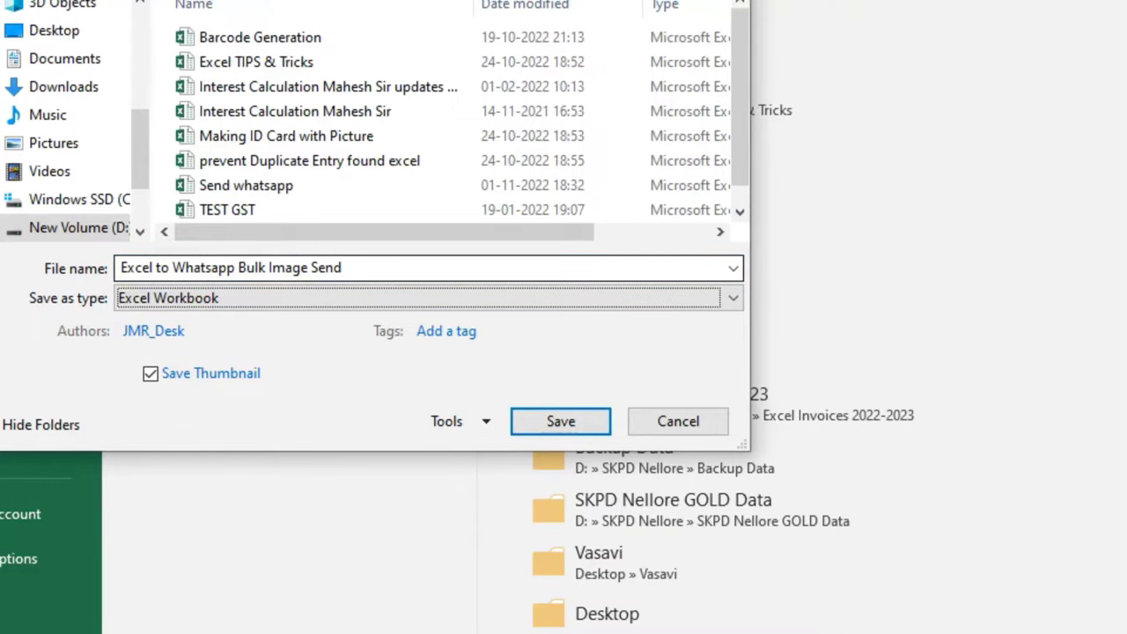
left_click(274, 300)
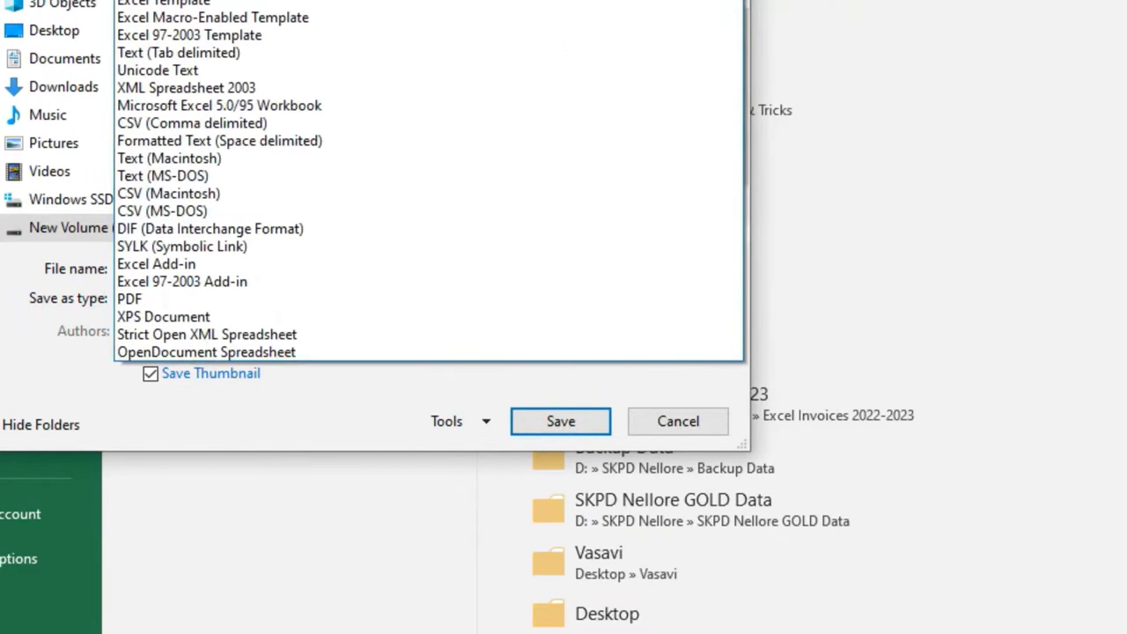
left_click(202, 2)
left_click(560, 421)
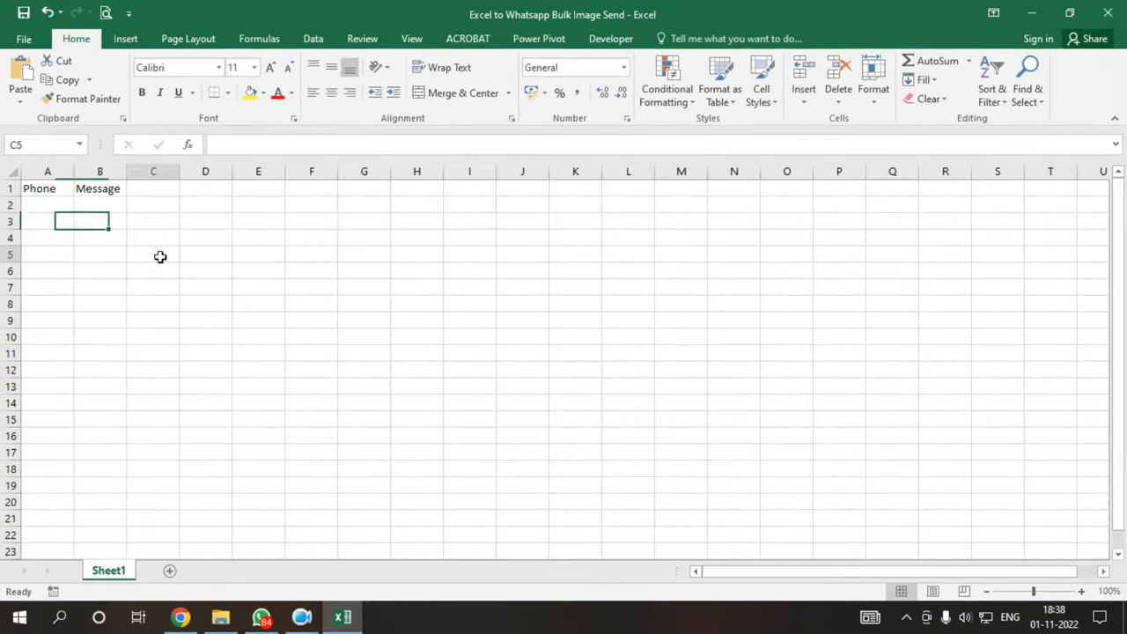
left_click(160, 257)
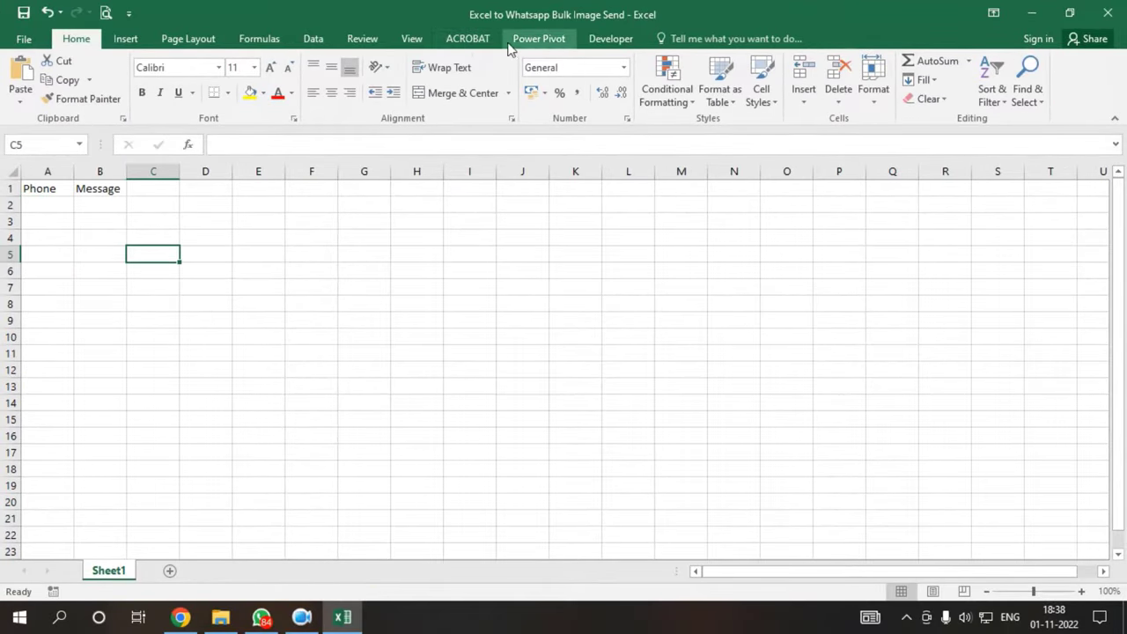
Uncheck the Developer tab in Excel Options' Customize Ribbon settings.
left_click(611, 39)
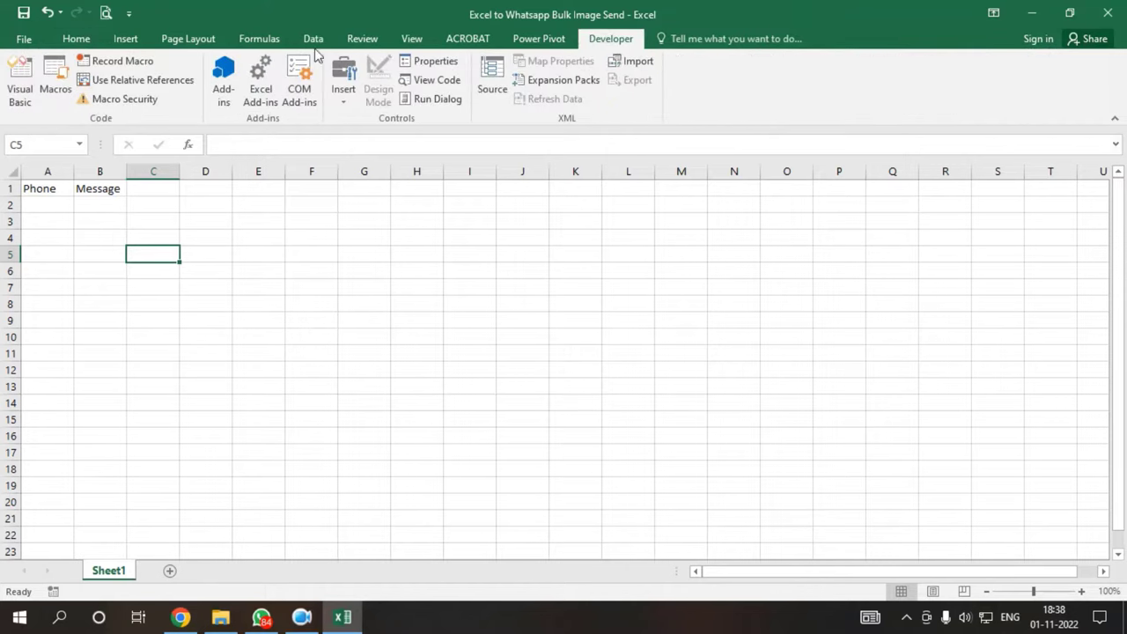
left_click(24, 39)
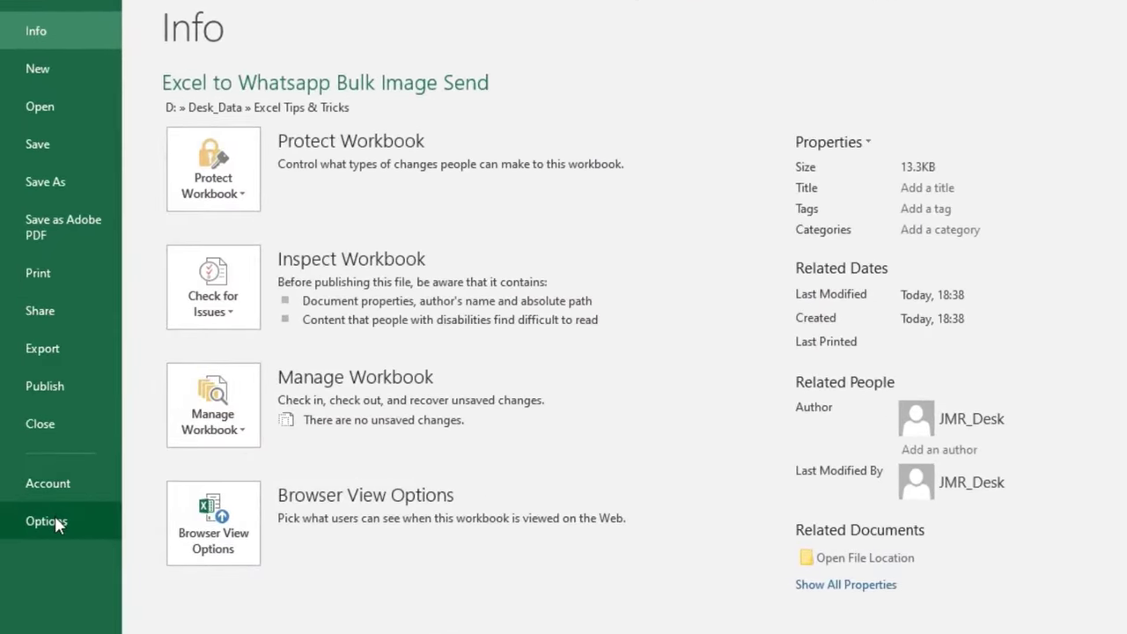
left_click(54, 520)
left_click(327, 175)
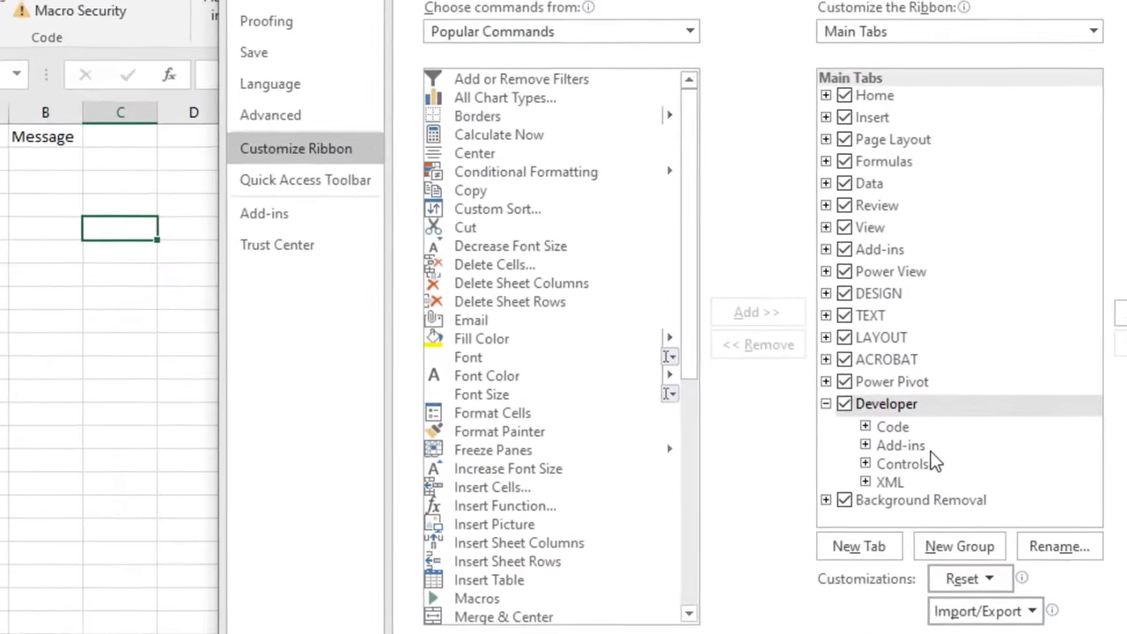
left_click(850, 407)
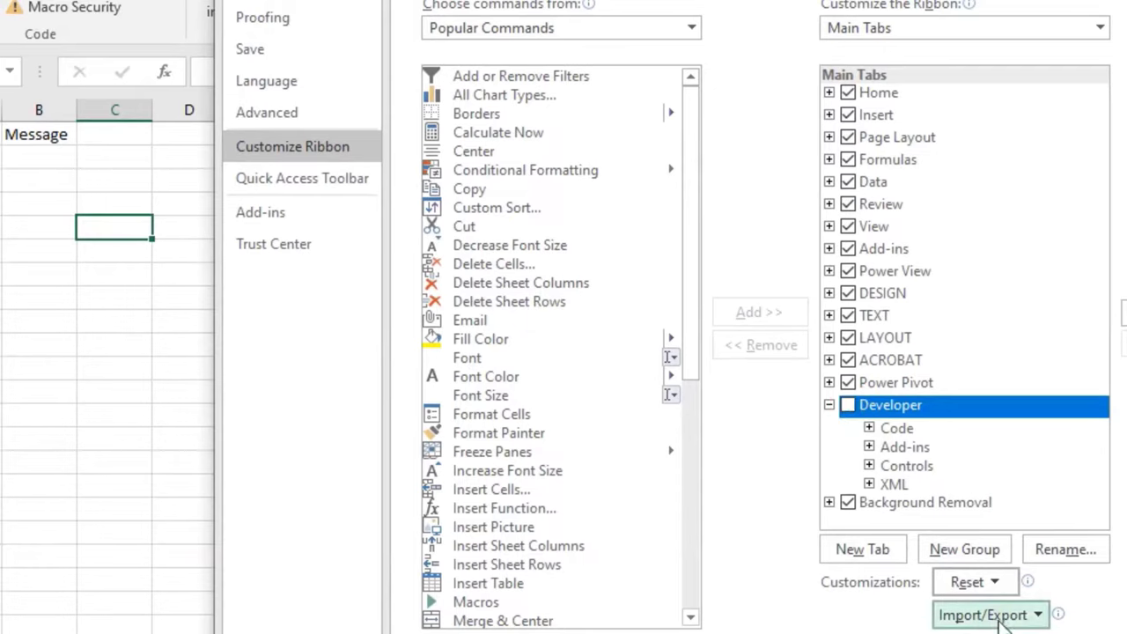
key("Return")
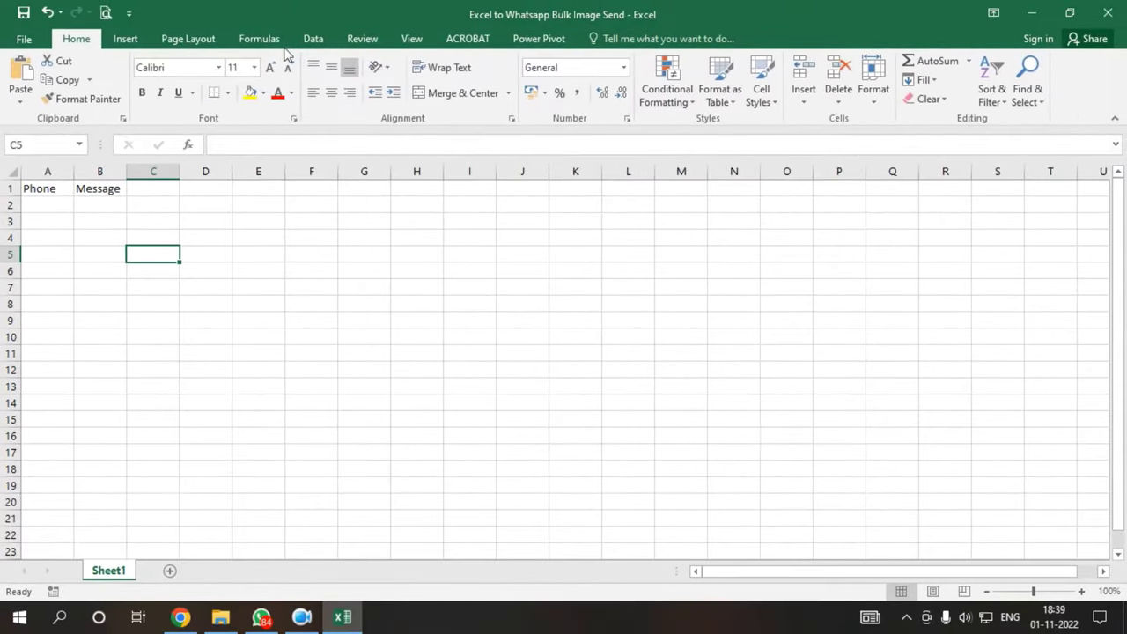
Re-enable the Developer tab in the Customize Ribbon settings.
left_click(26, 38)
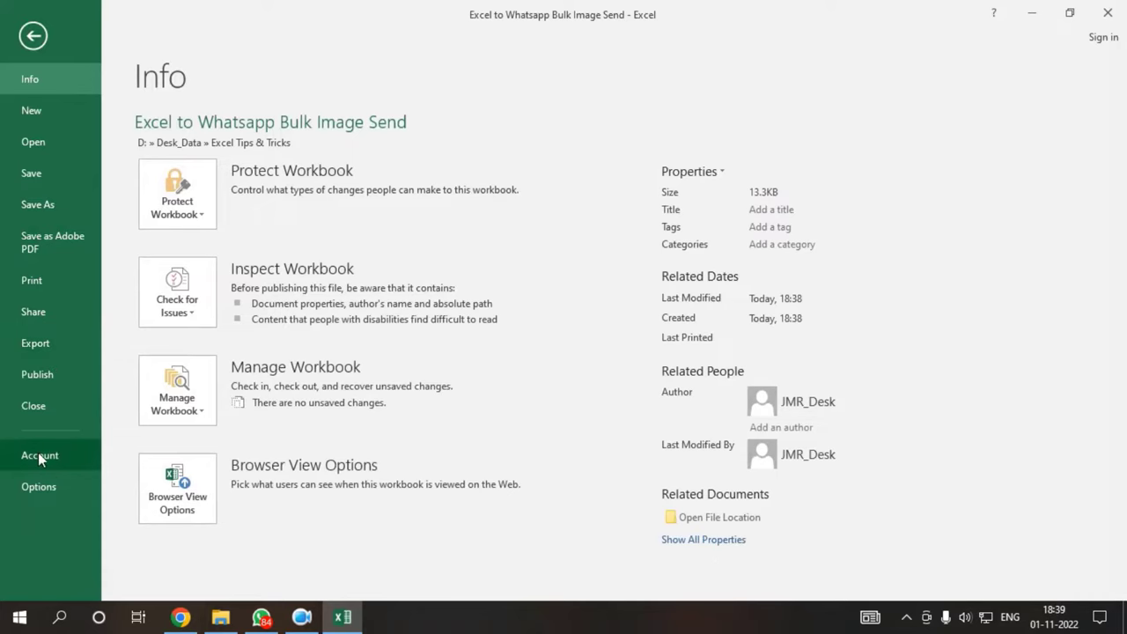
left_click(42, 476)
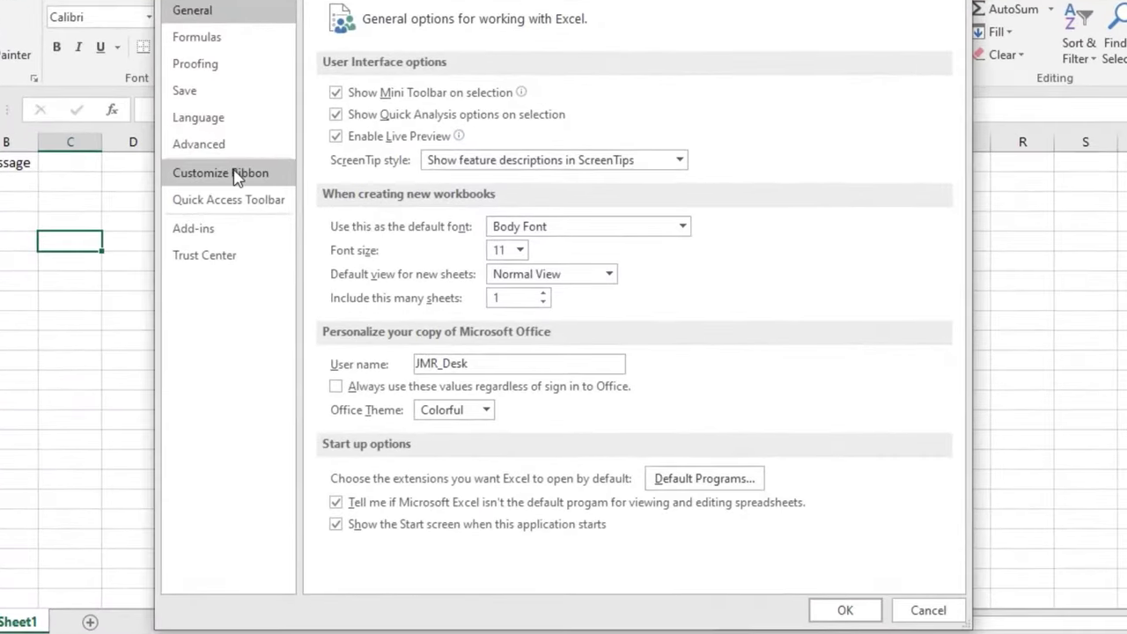
left_click(240, 173)
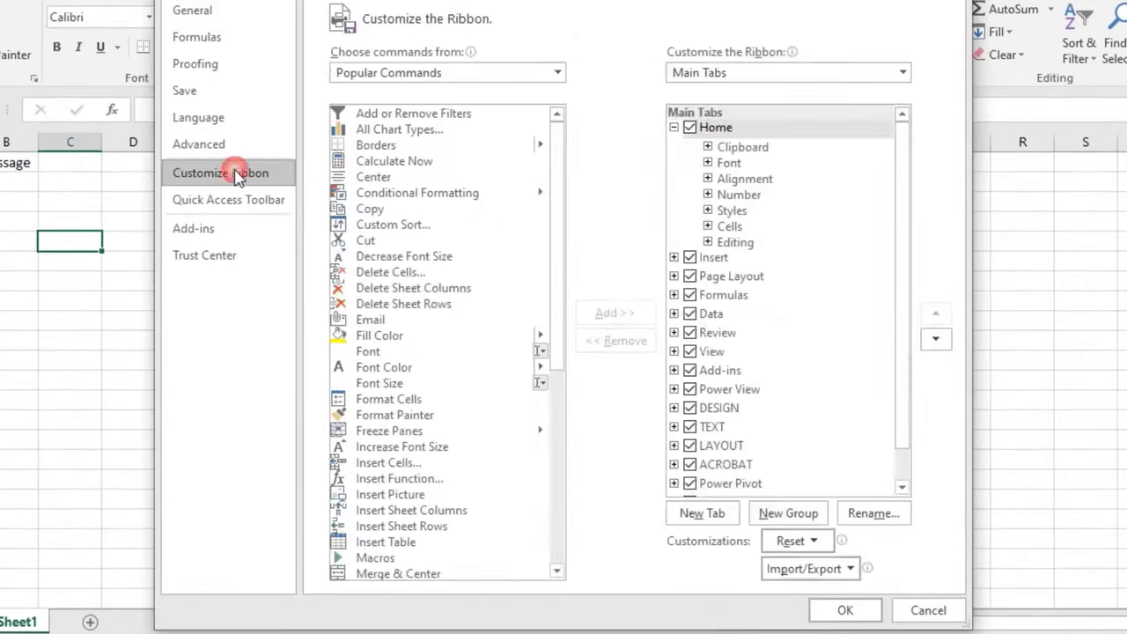
scroll(722, 415, "down", 1)
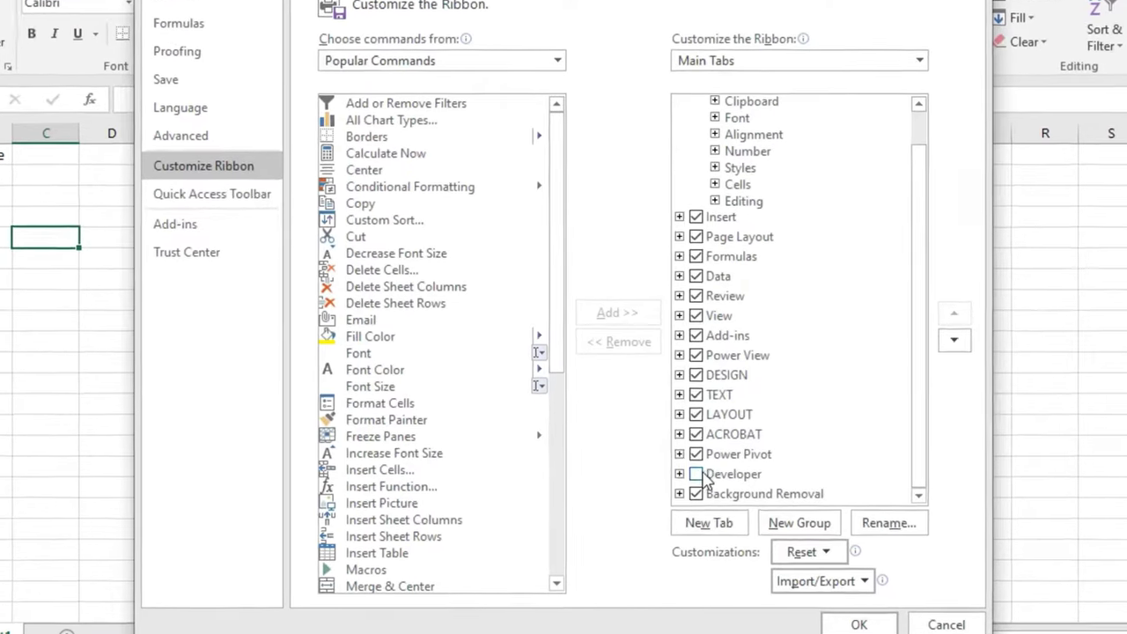
left_click(689, 467)
scroll(794, 353, "up", 1)
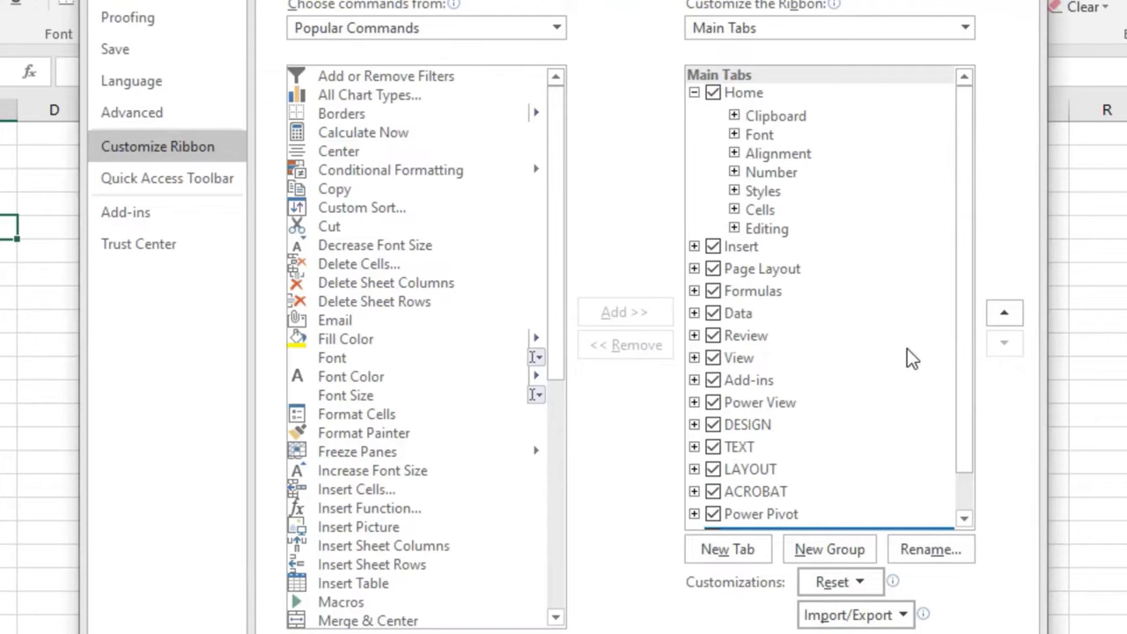
scroll(907, 415, "down", 1)
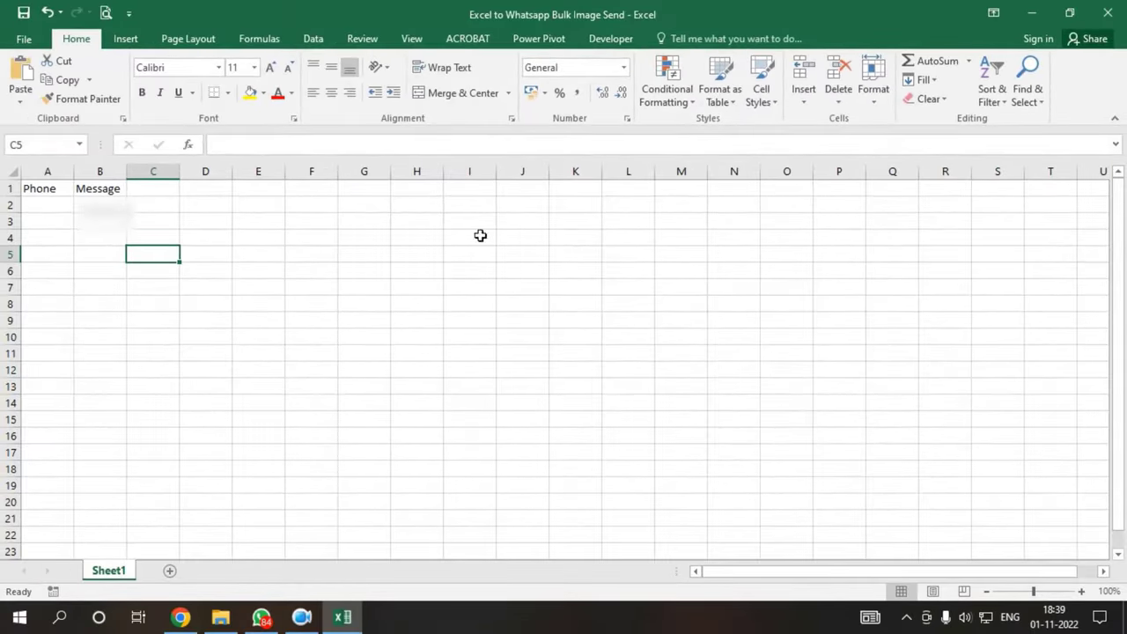
Paste the WhatsAppMsg macro into Sheet1's code window in the VBA editor and review it.
left_click(607, 38)
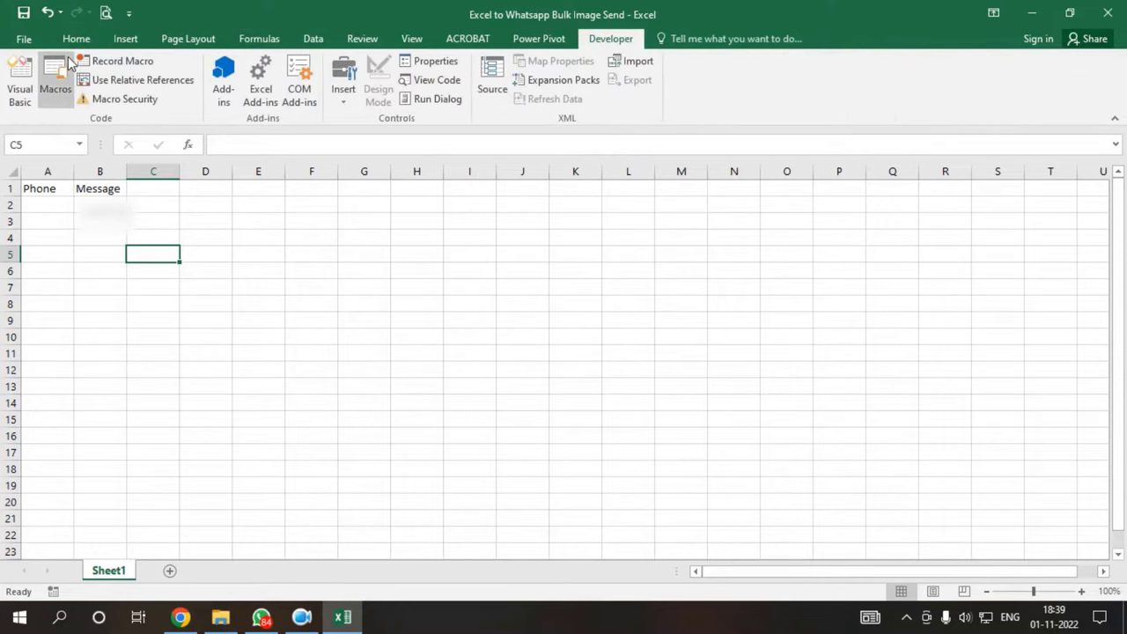
left_click(20, 84)
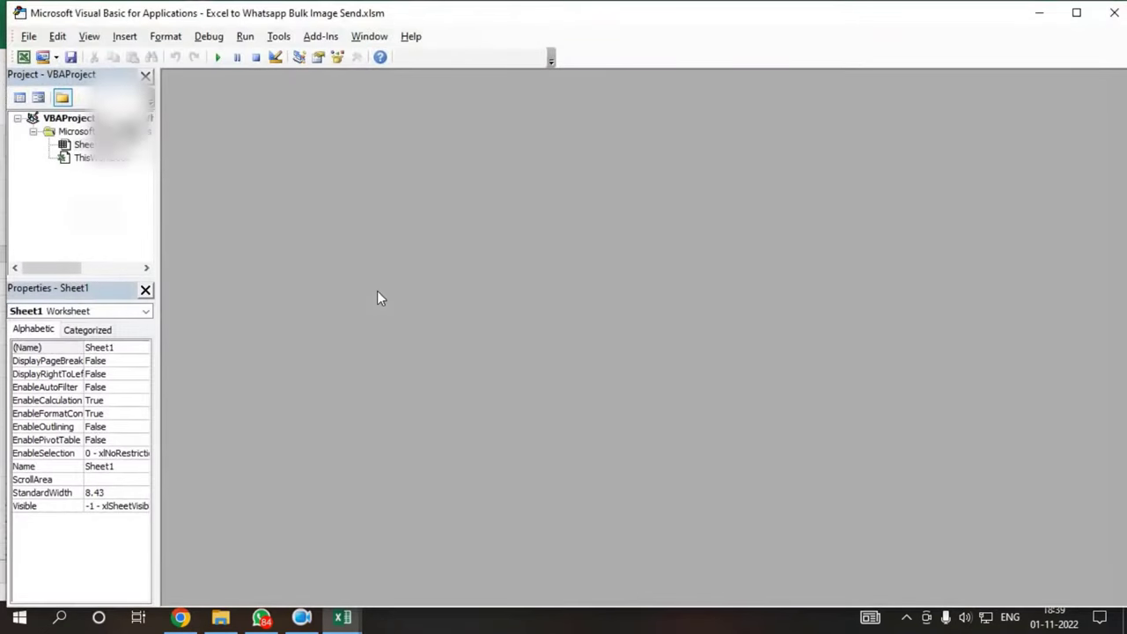
left_click(84, 144)
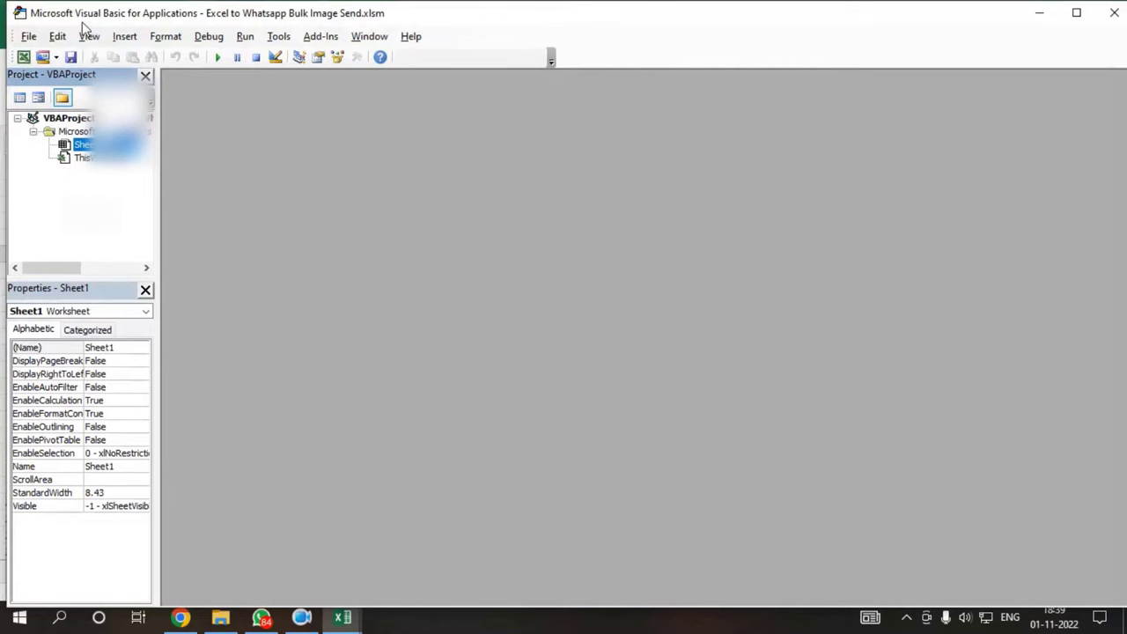
left_click(124, 36)
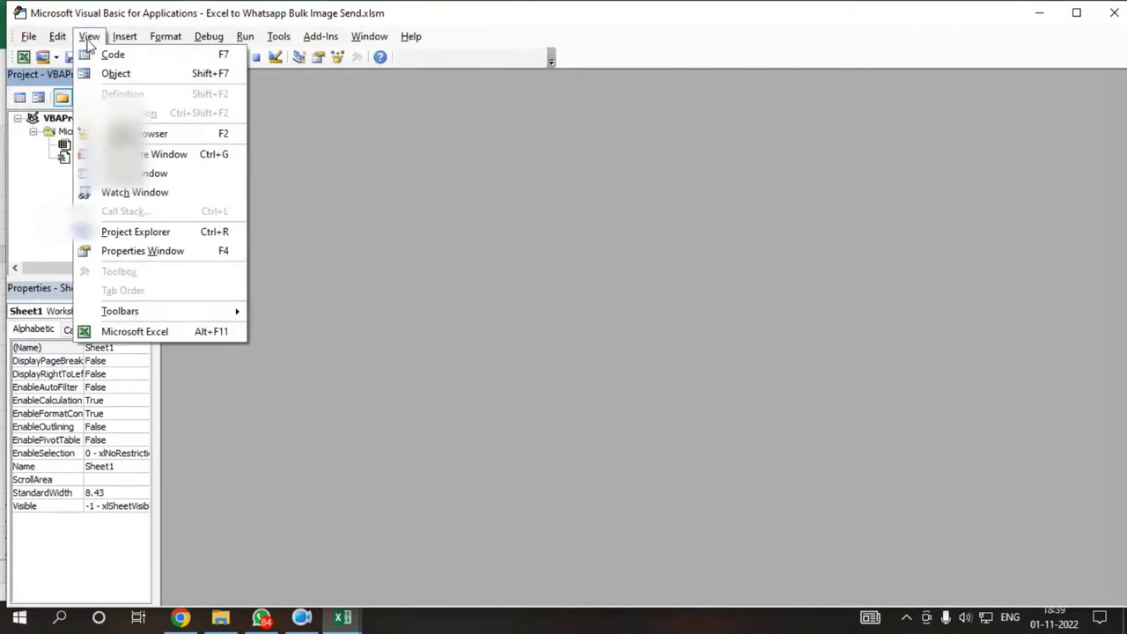
left_click(114, 54)
right_click(368, 202)
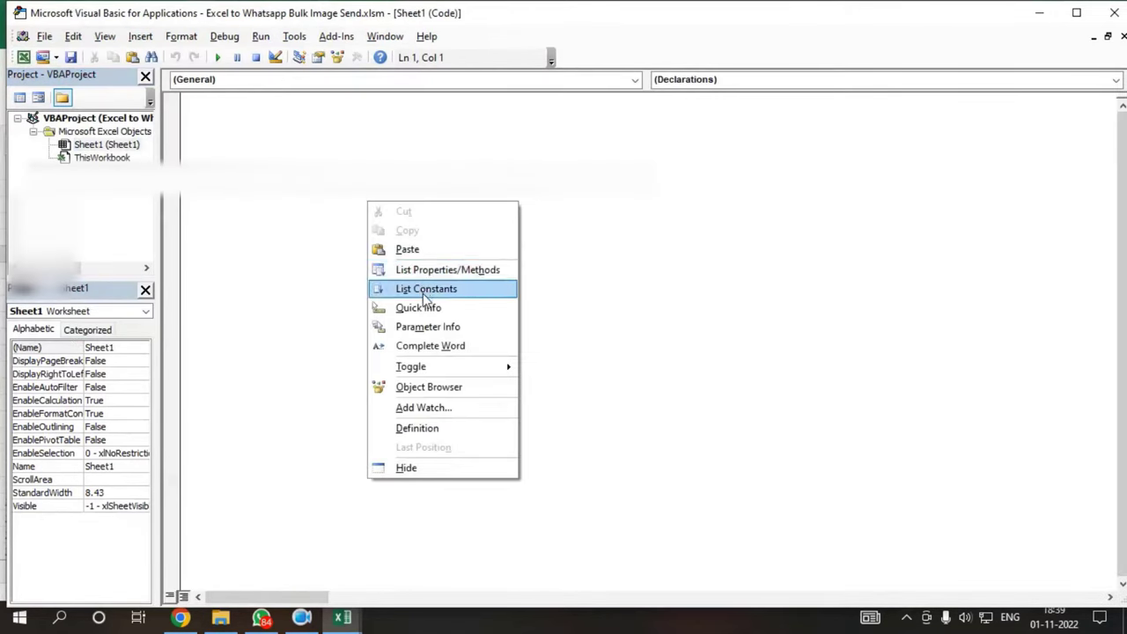
left_click(407, 250)
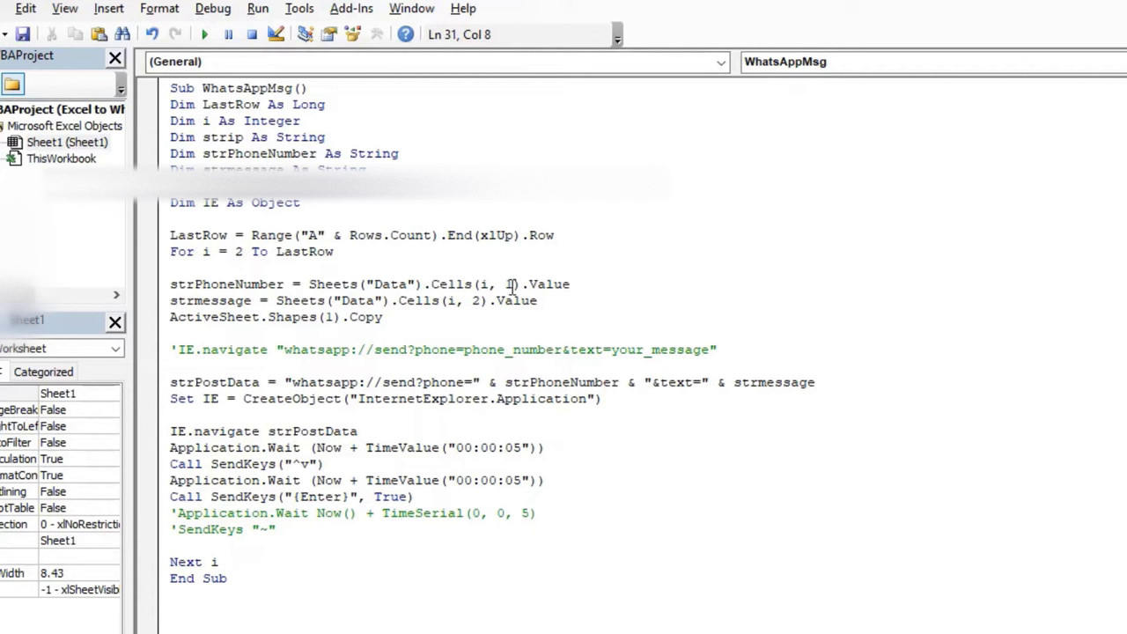
left_click(378, 283)
left_click(794, 447)
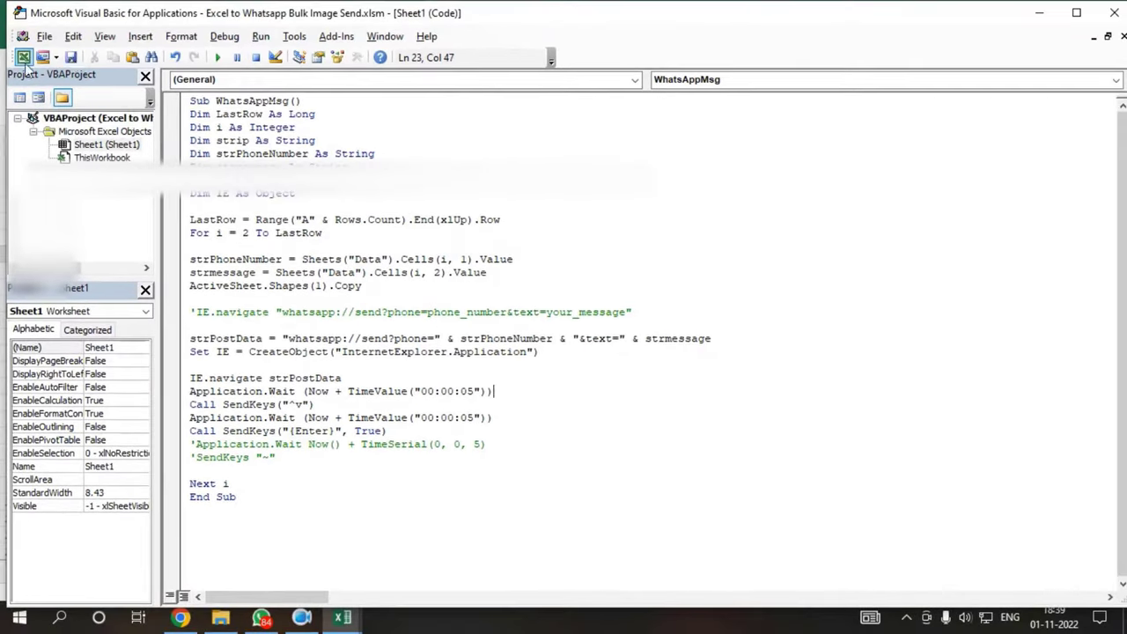
Enter a phone number in A2 and the message 'Hi' in B2.
left_click(24, 60)
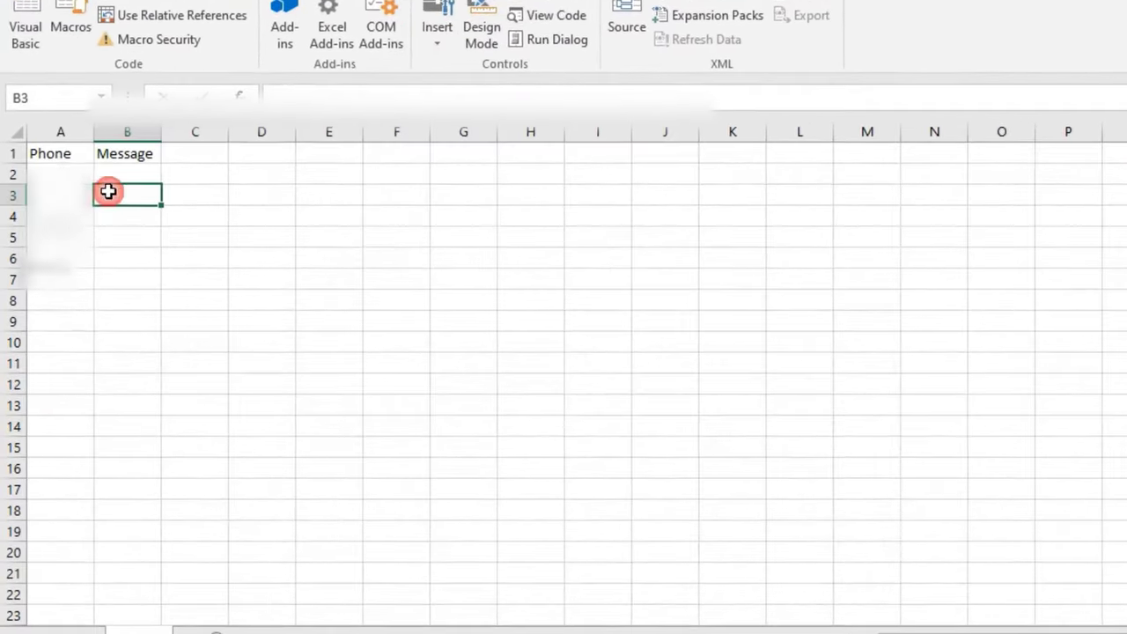
left_click(66, 174)
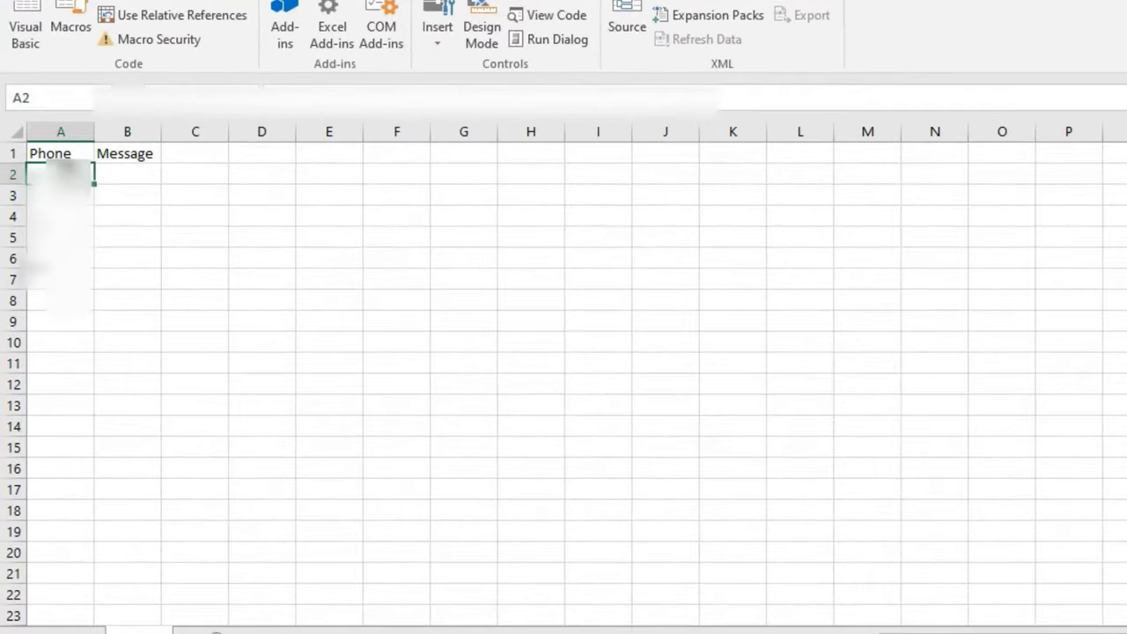
type("91")
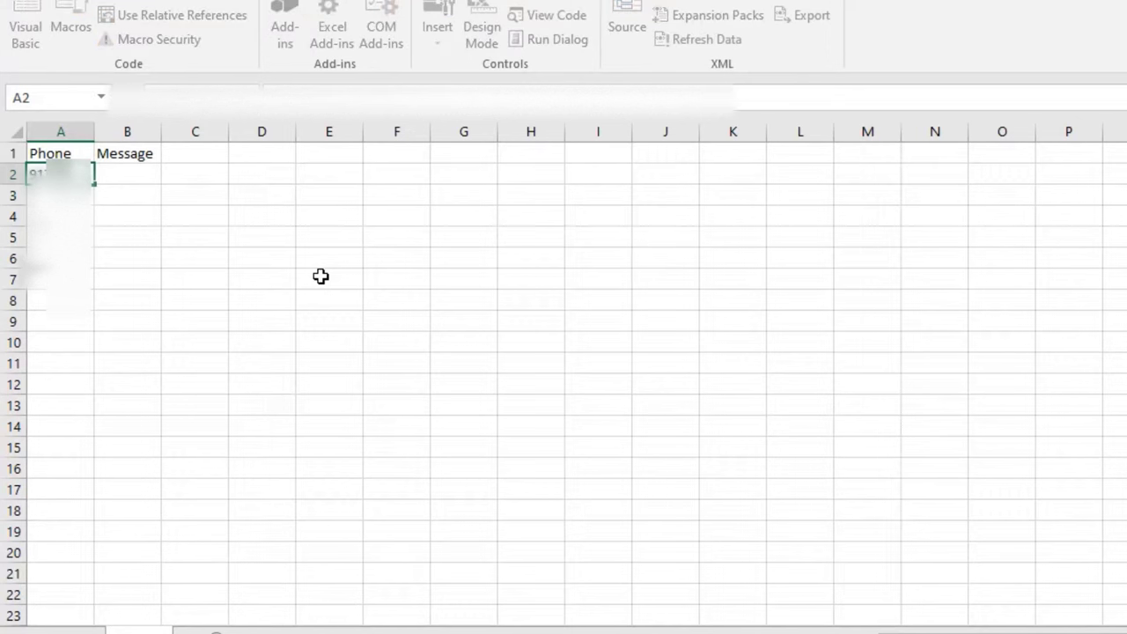
key("Tab")
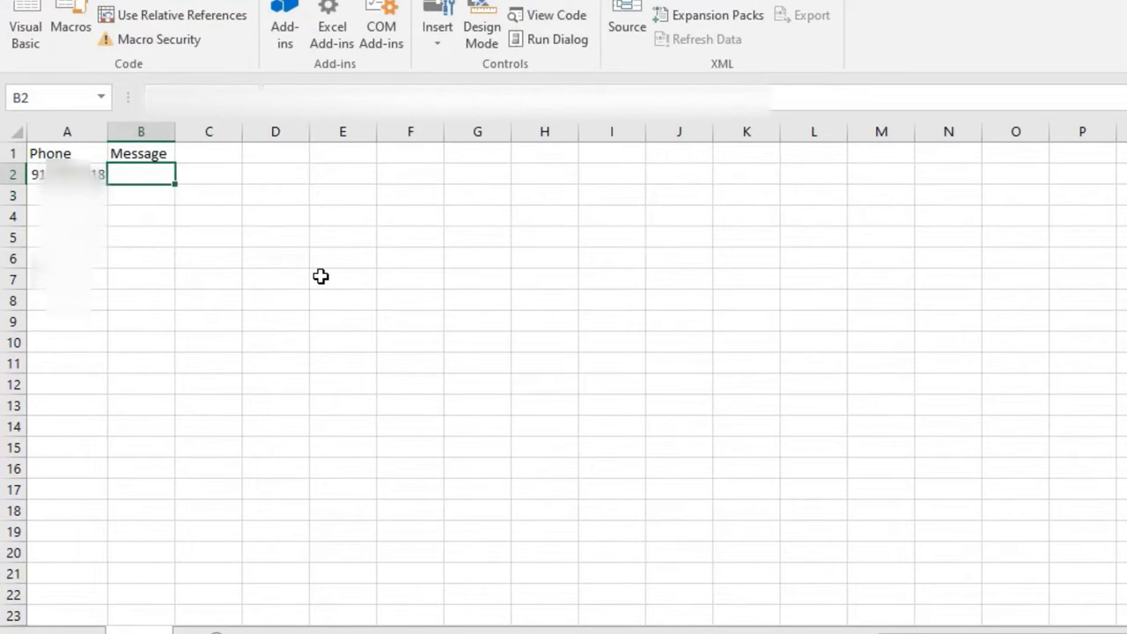
type("Hi")
key("Tab")
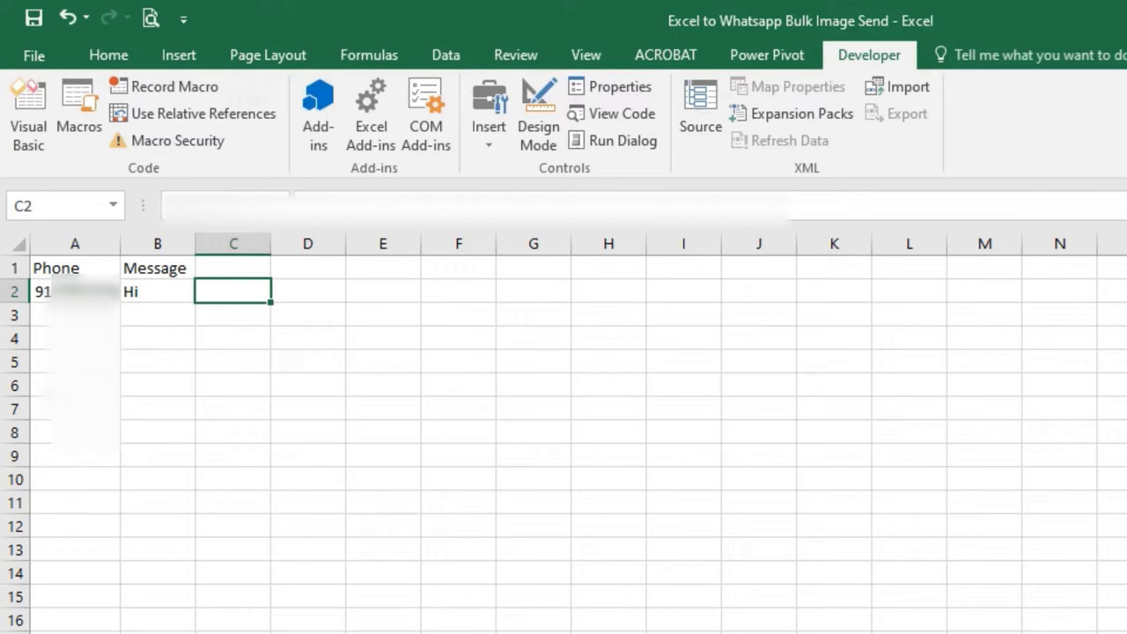
Rename the Sheet1 tab to 'Data'.
right_click(167, 627)
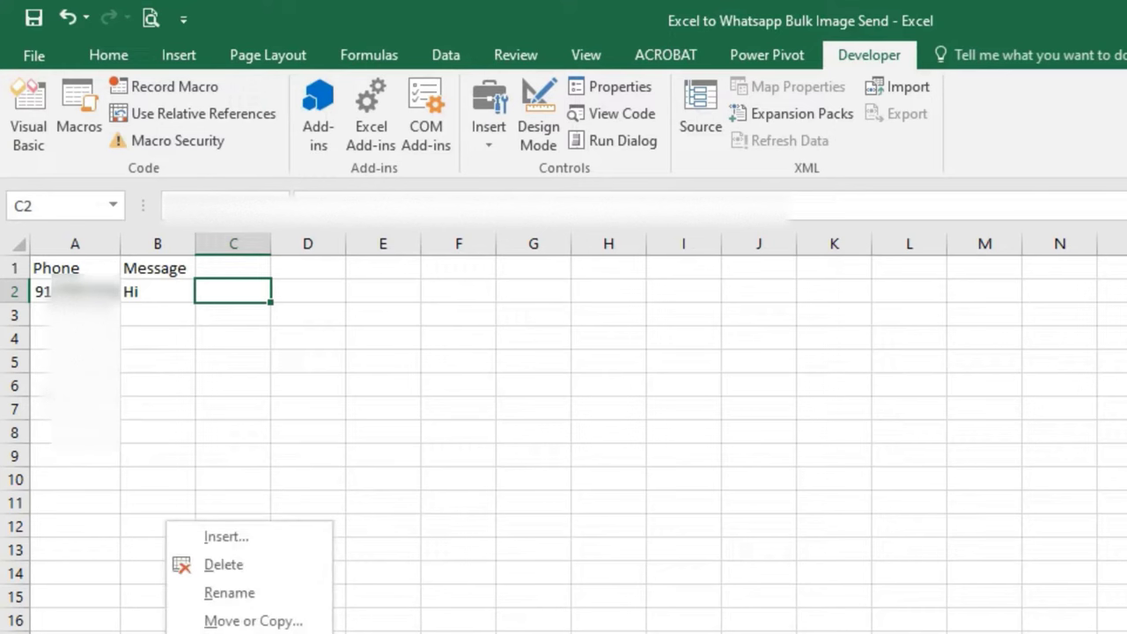
left_click(248, 584)
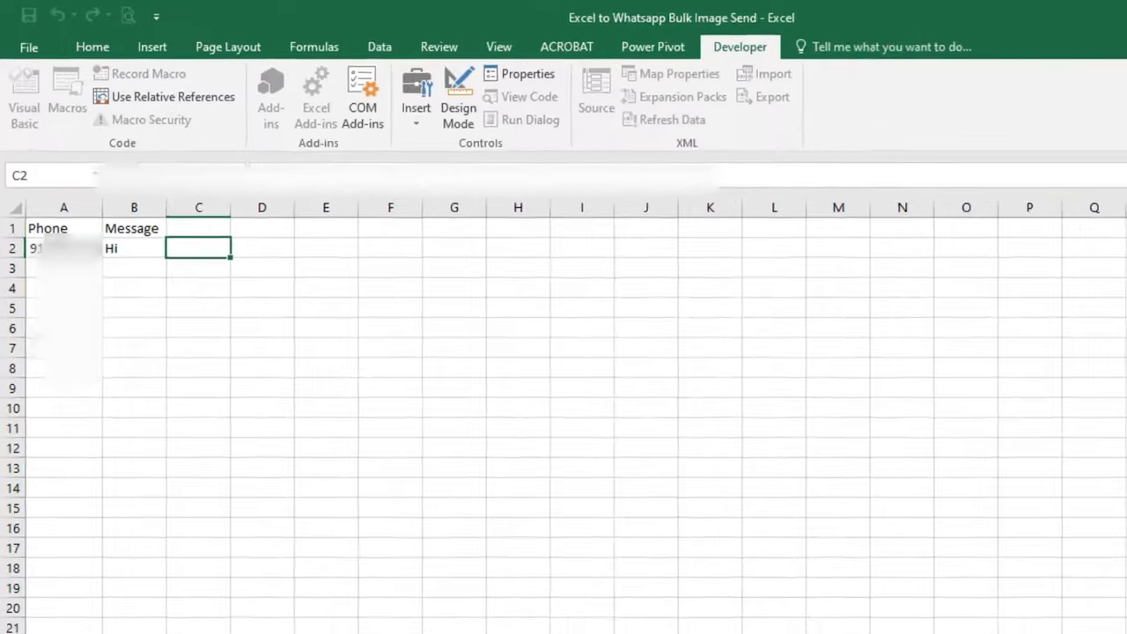
key("Return")
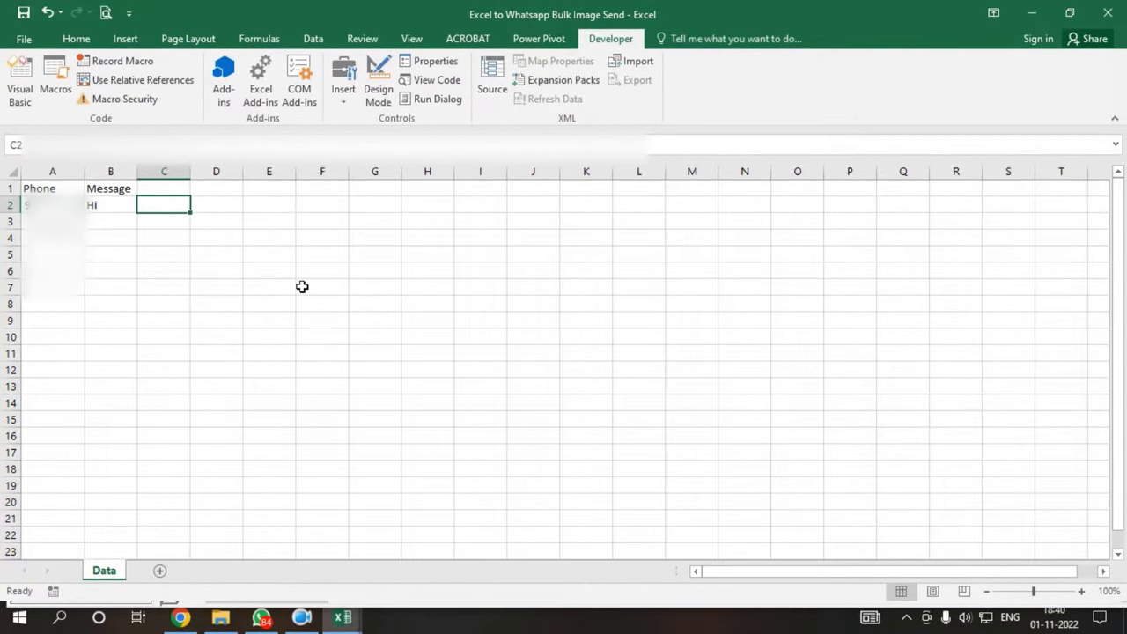
Insert the Durga Dasara greeting image from Desktop\Desk_Data and place it over columns F–J.
left_click(269, 287)
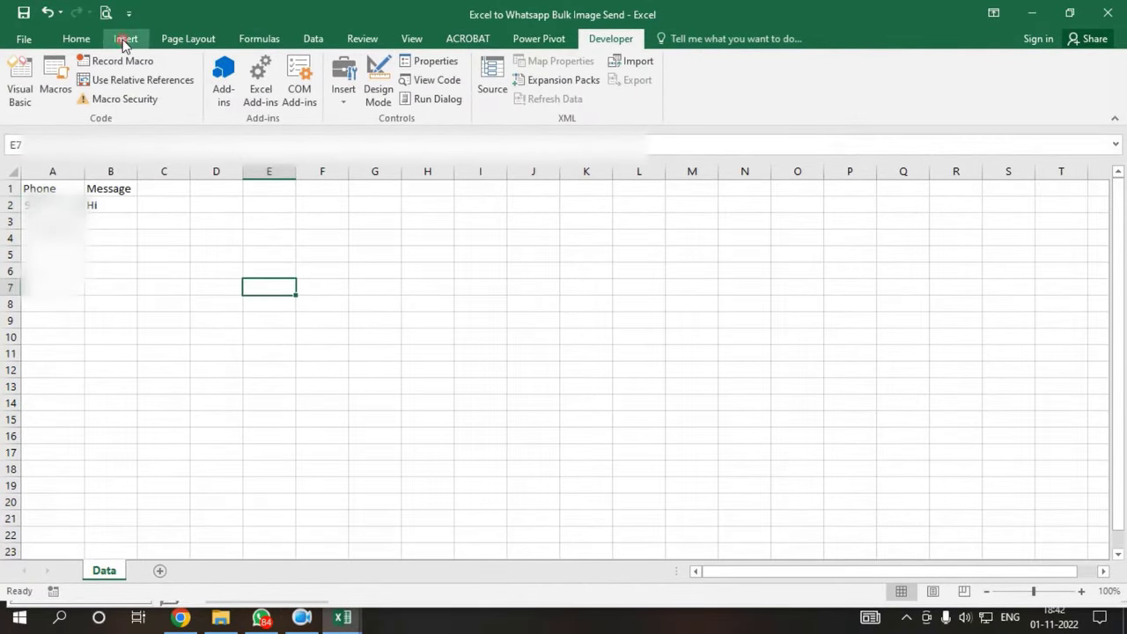
left_click(124, 39)
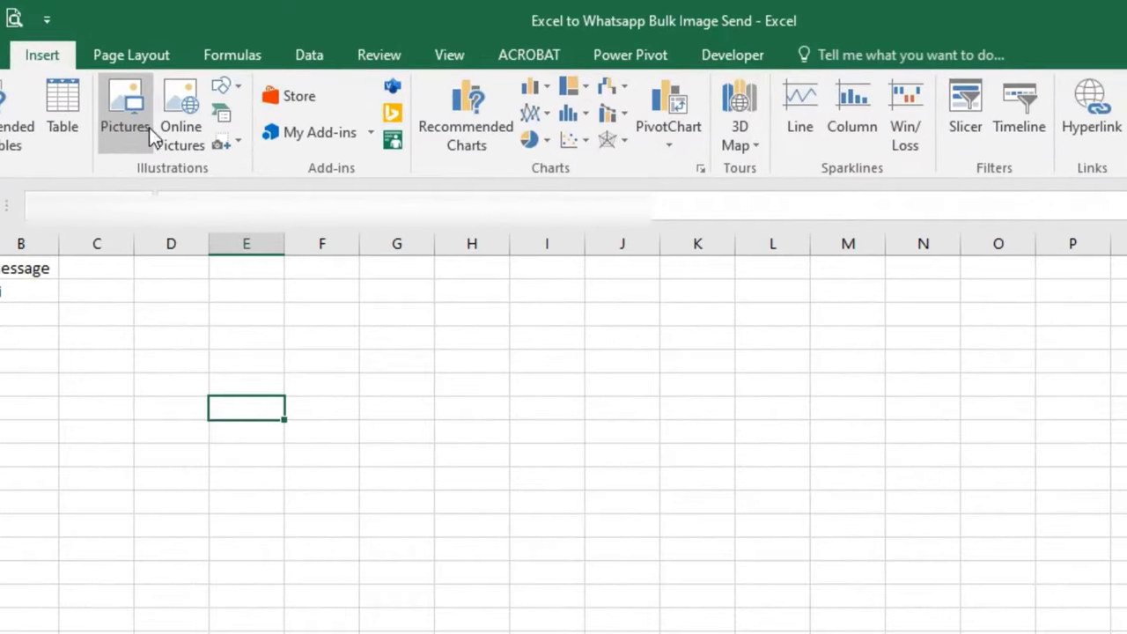
left_click(185, 86)
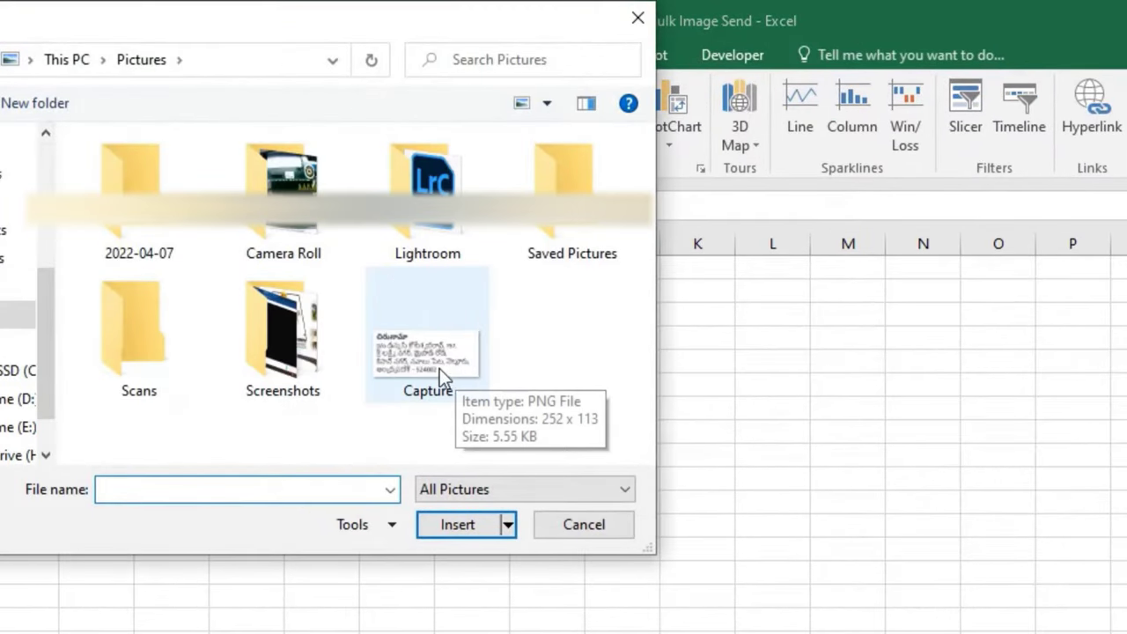
left_click(13, 202)
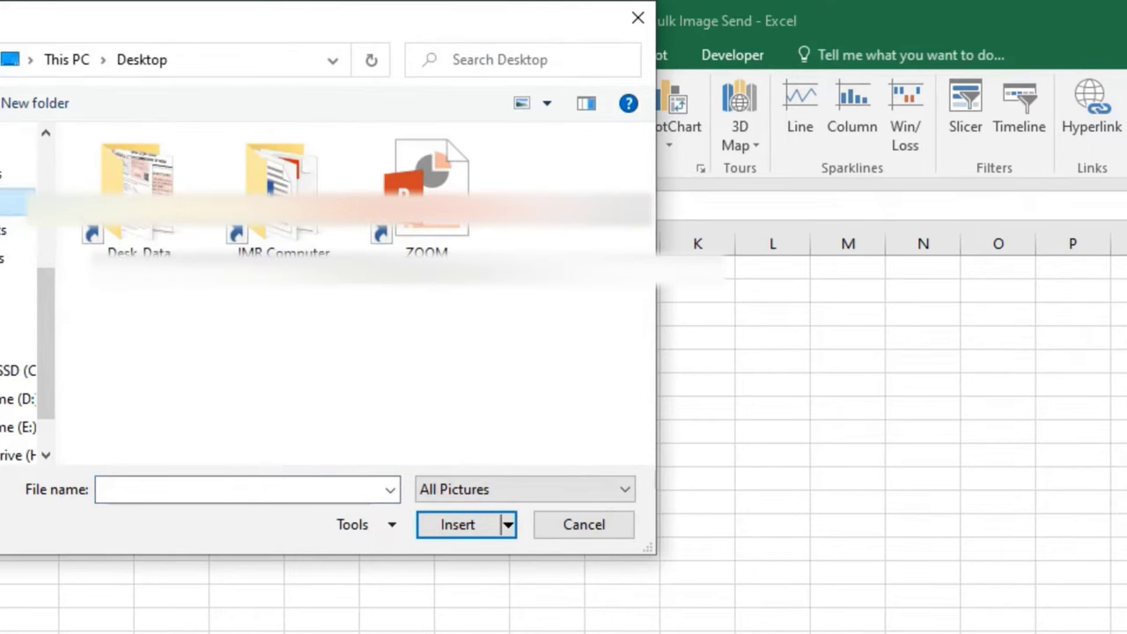
double_click(128, 231)
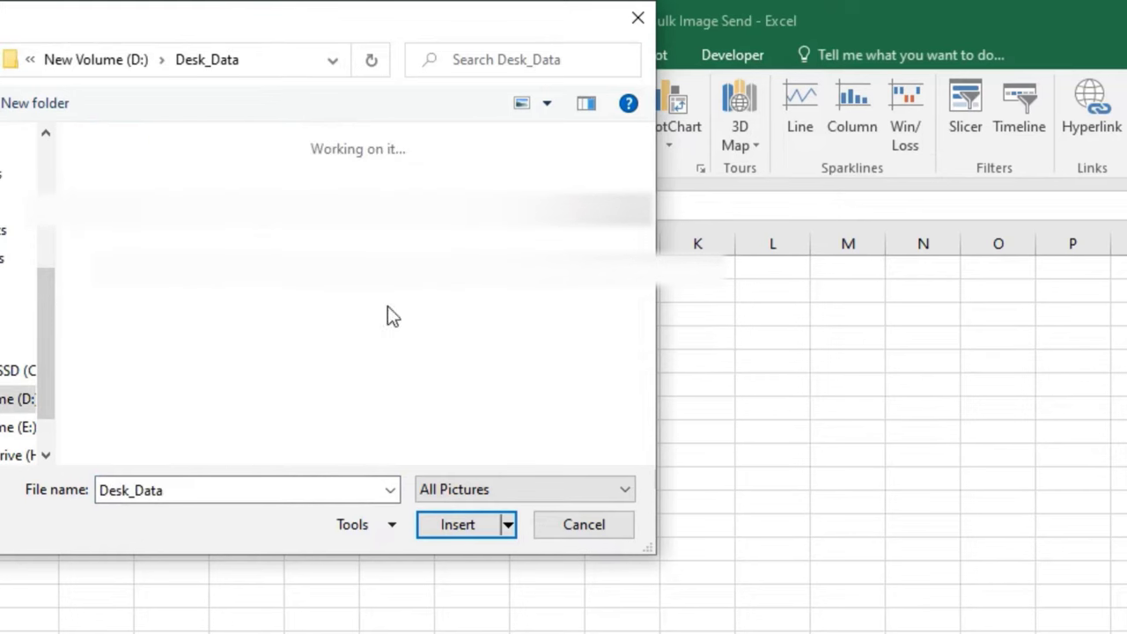
scroll(394, 303, "down", 3)
scroll(393, 303, "down", 2)
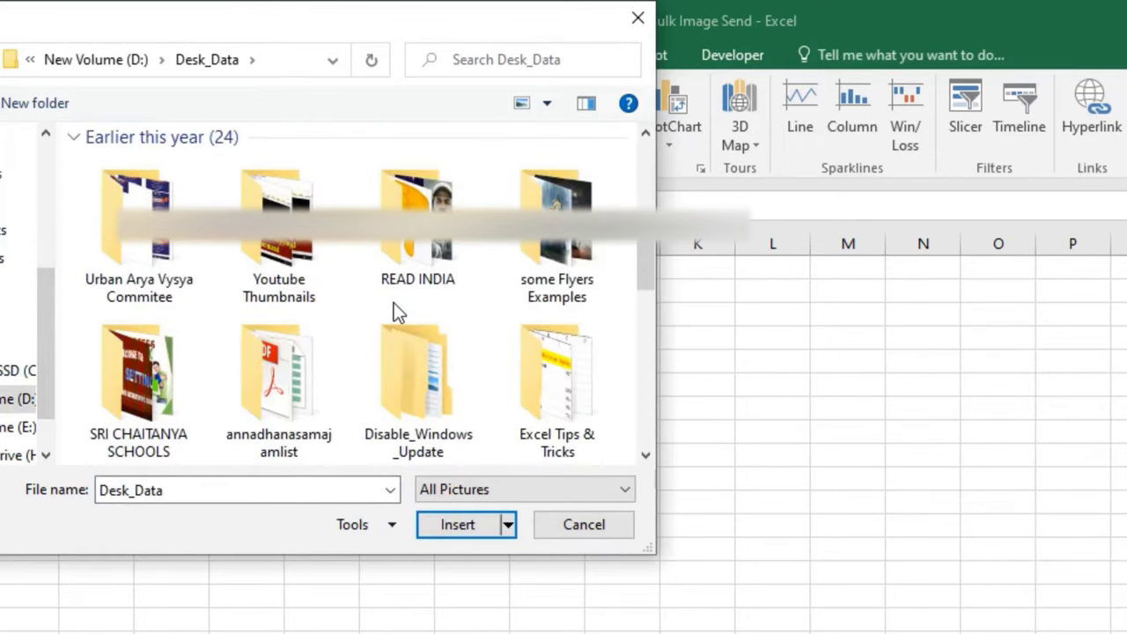
scroll(393, 304, "up", 2)
scroll(393, 304, "up", 3)
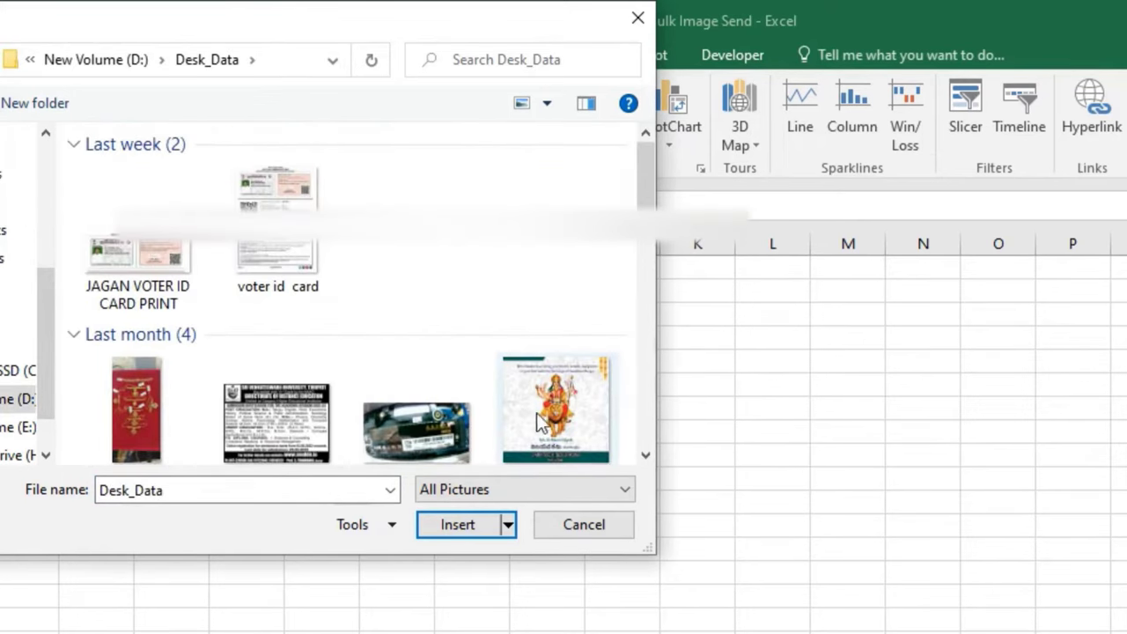
left_click(568, 393)
left_click(483, 522)
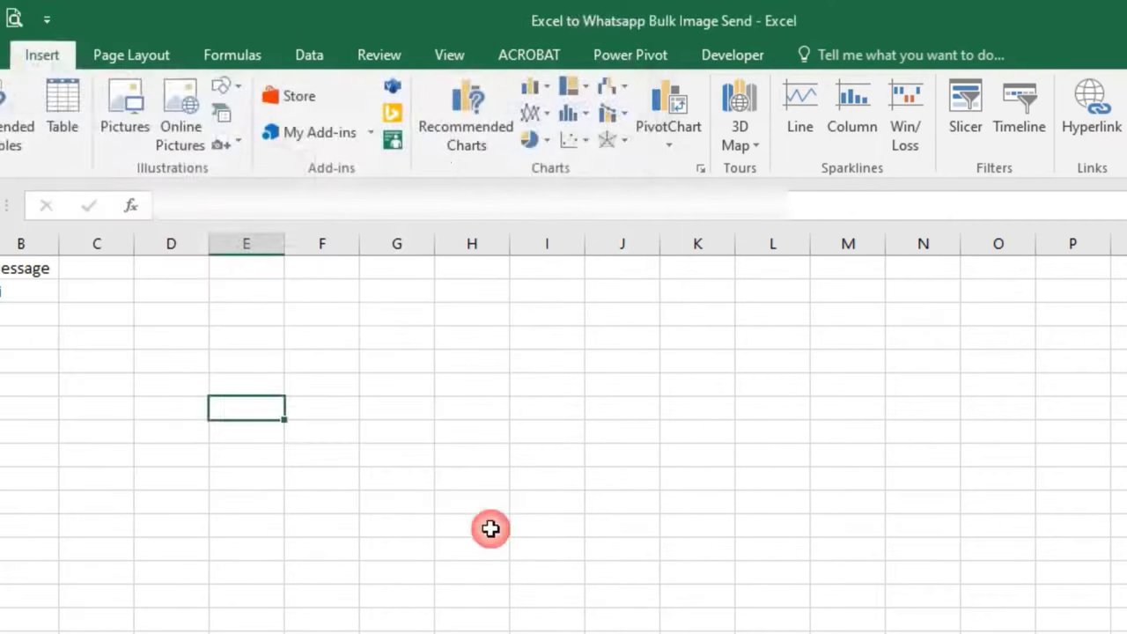
left_click_drag(478, 496, 551, 370)
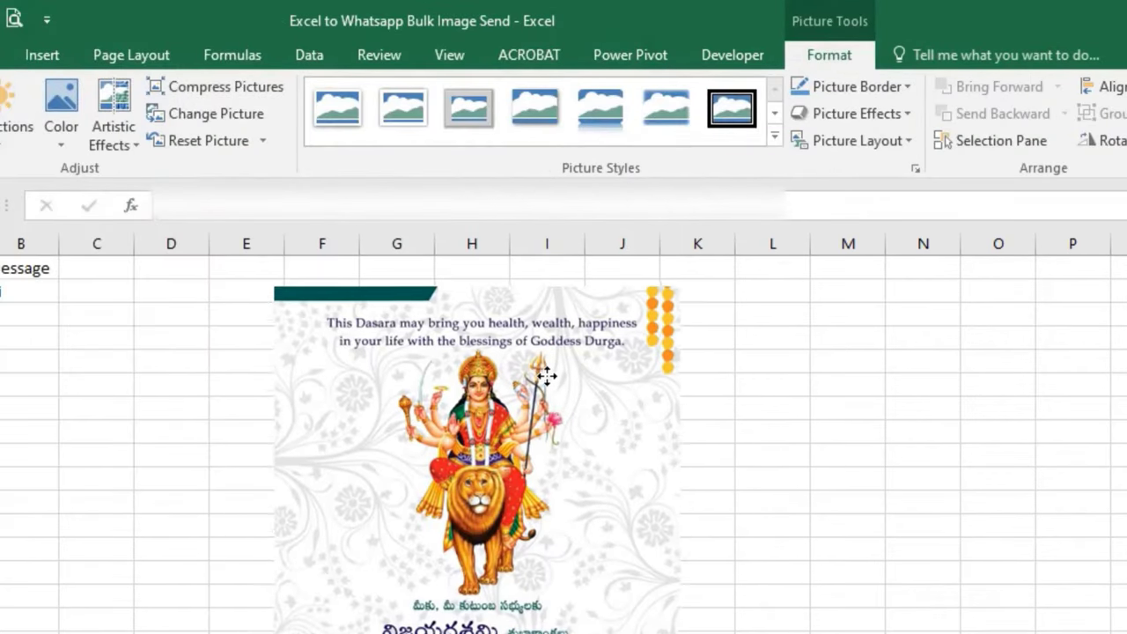
Add phone numbers in A3 and A4 with the message 'Hi' in B3 and B4.
left_click(4, 309)
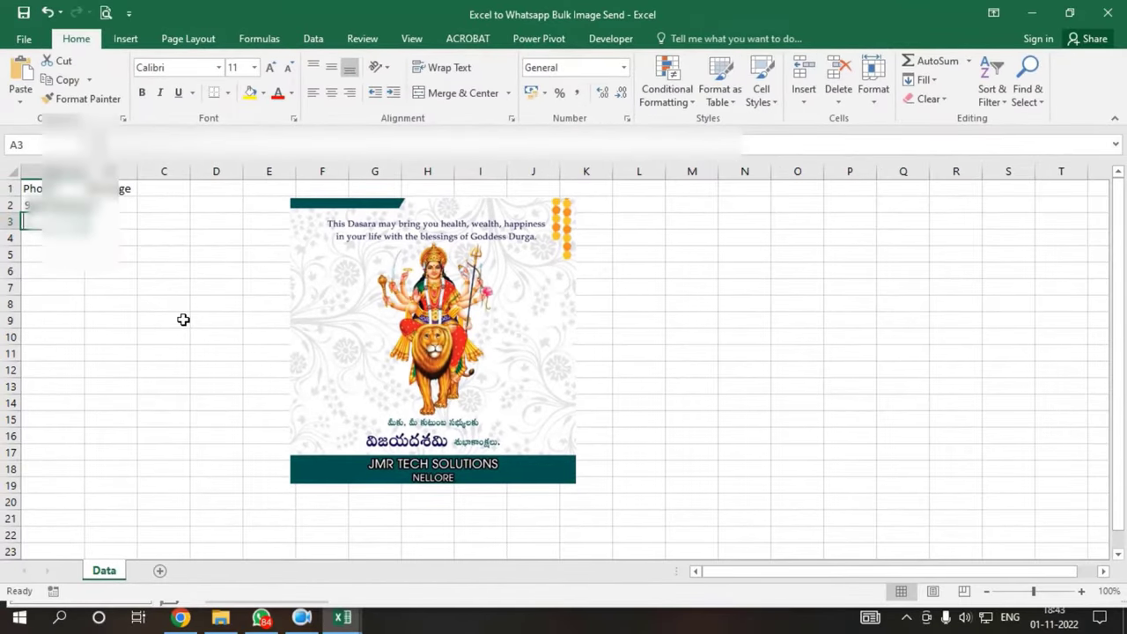
type("9")
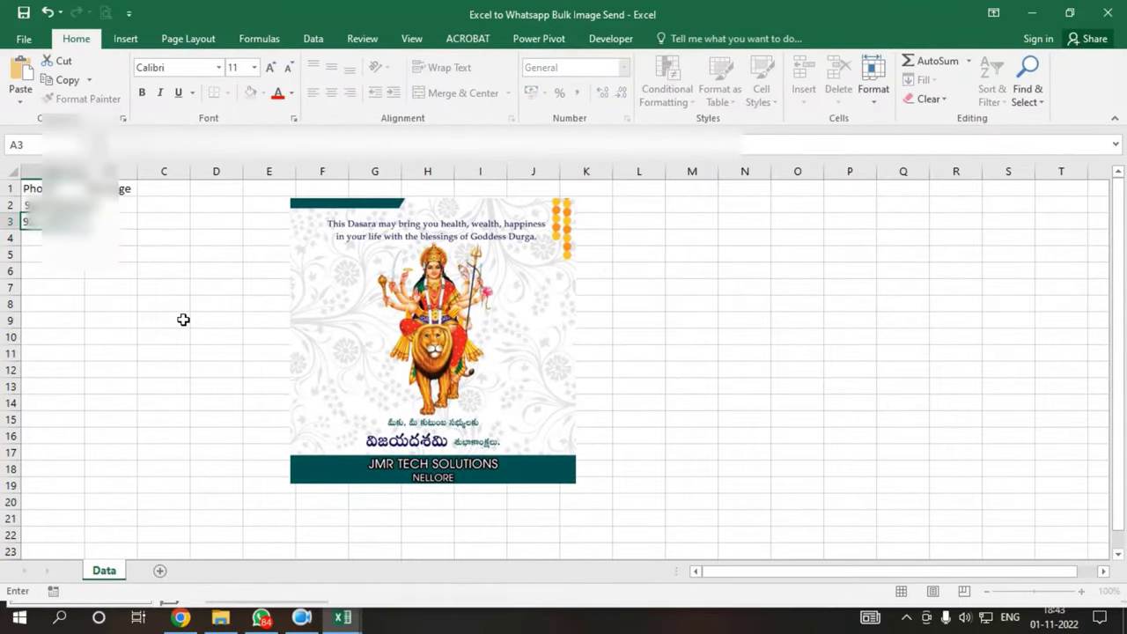
key("Return")
type("9")
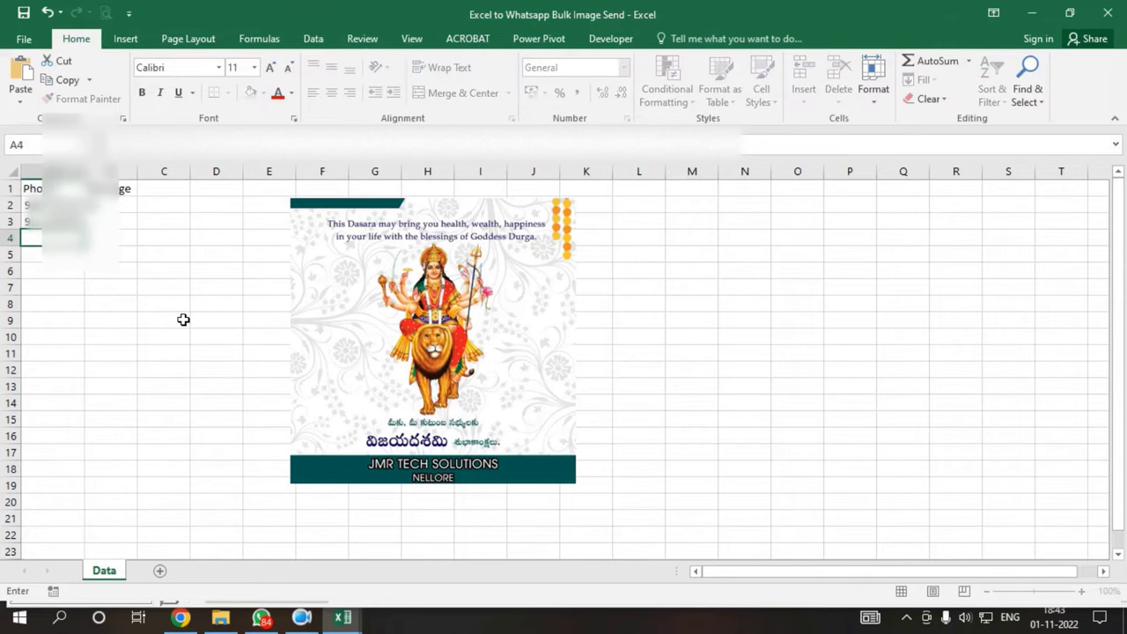
key("Return")
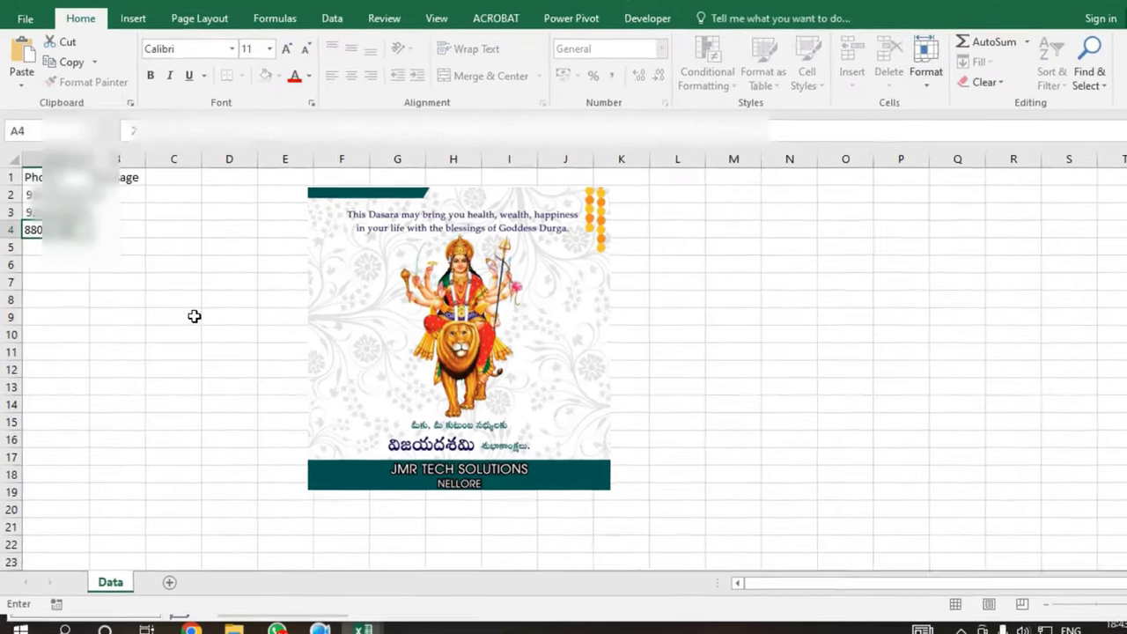
key("Up")
key("Up")
key("Right")
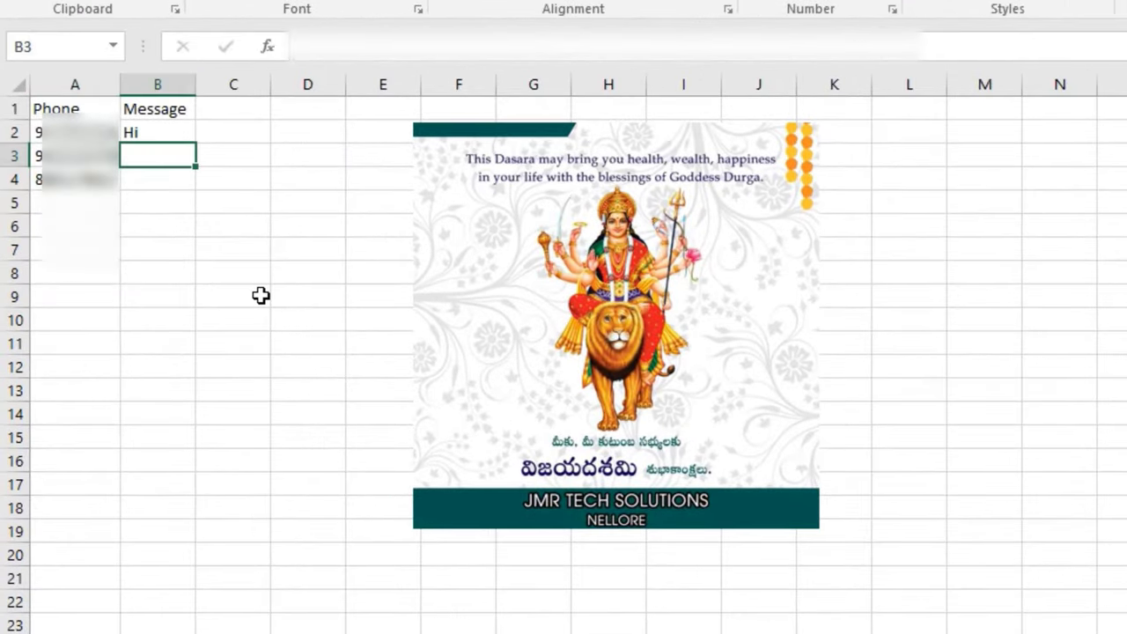
type("Hi")
key("Return")
type("Hi")
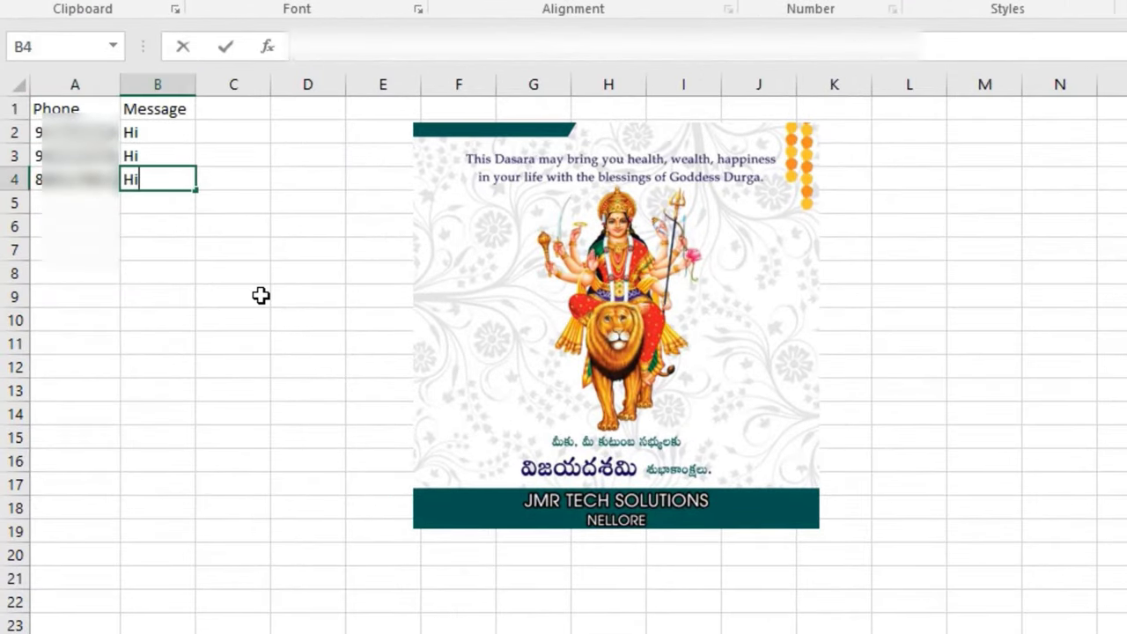
left_click(1123, 438)
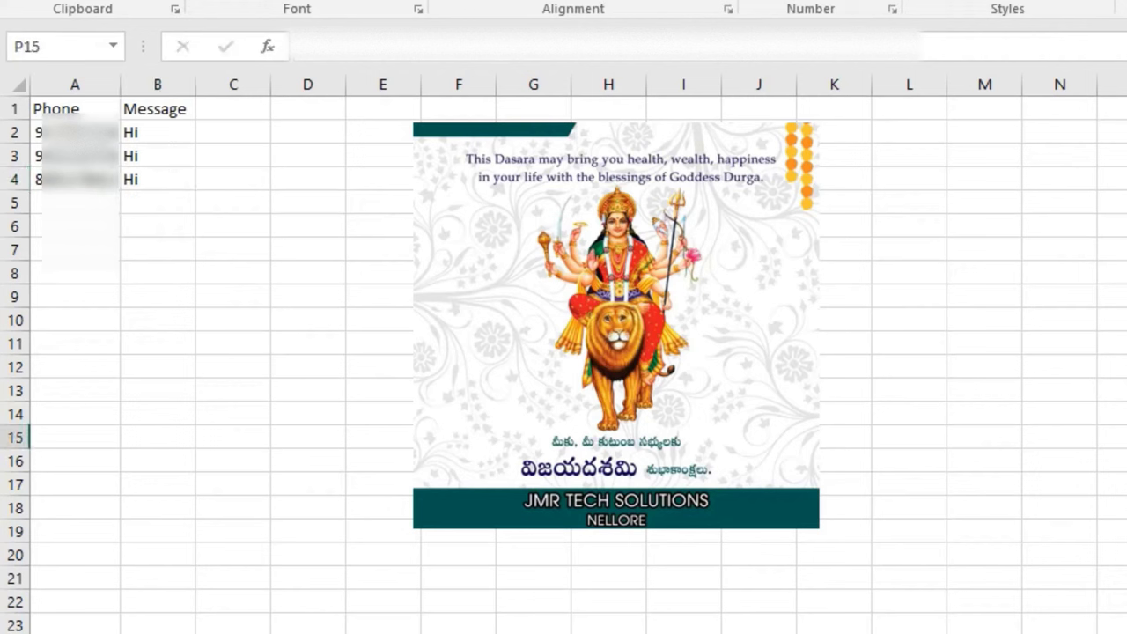
Switch the ribbon to the Developer tab with Alt keyboard shortcuts.
key("alt+n")
key("alt+h")
key("alt+l")
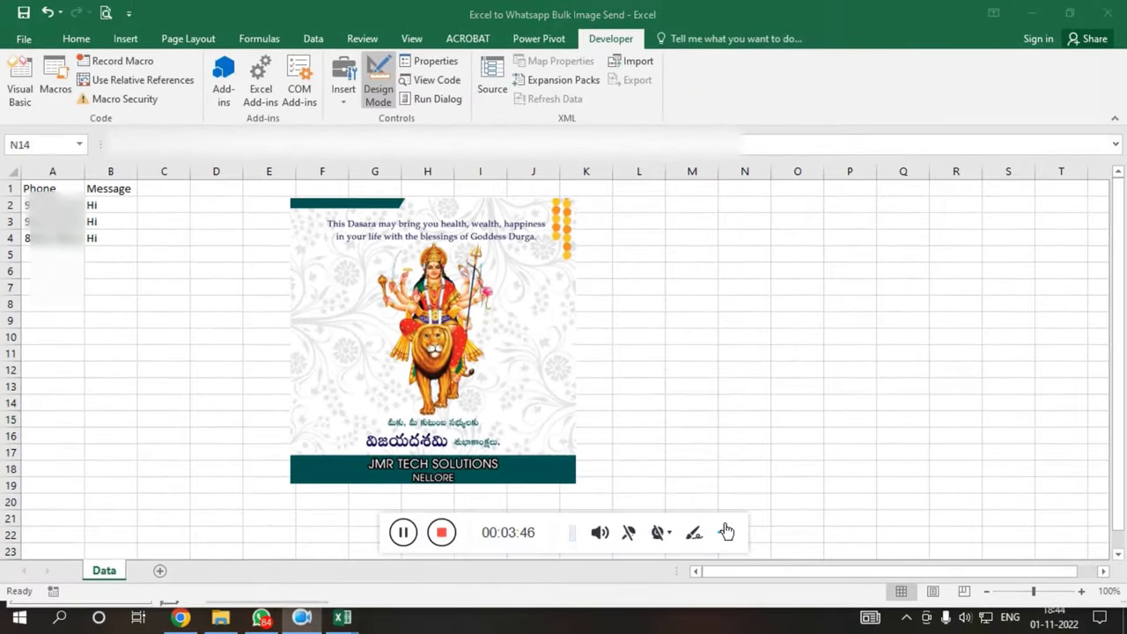
Draw a form button near N8 and assign it the WhatsAppMsg macro.
left_click(726, 531)
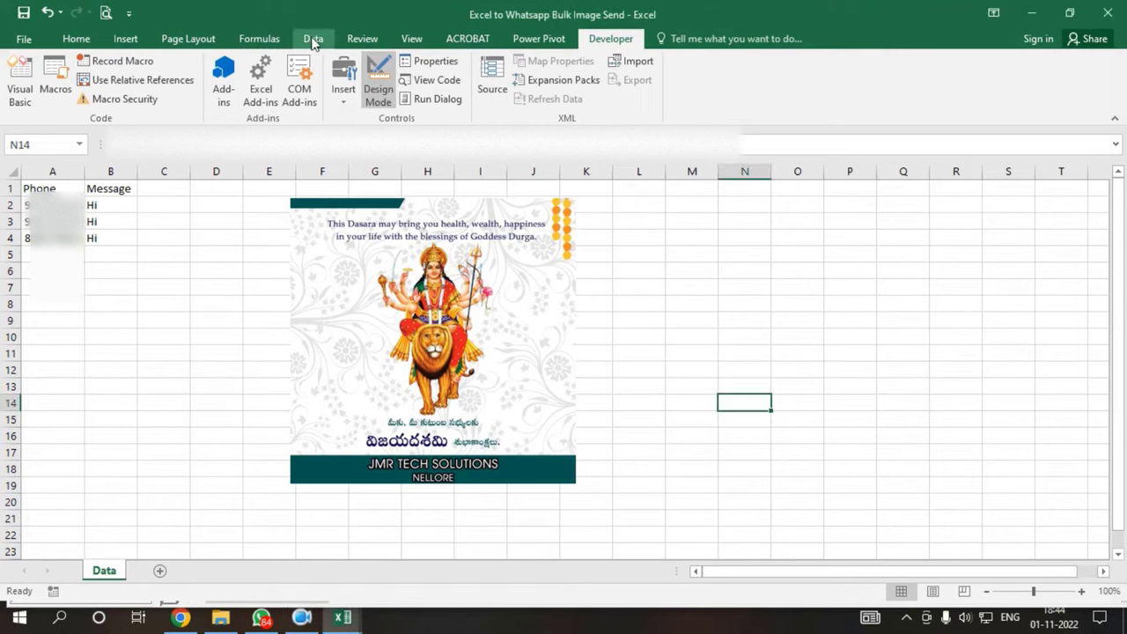
left_click(347, 102)
left_click(335, 134)
left_click_drag(684, 253, 800, 304)
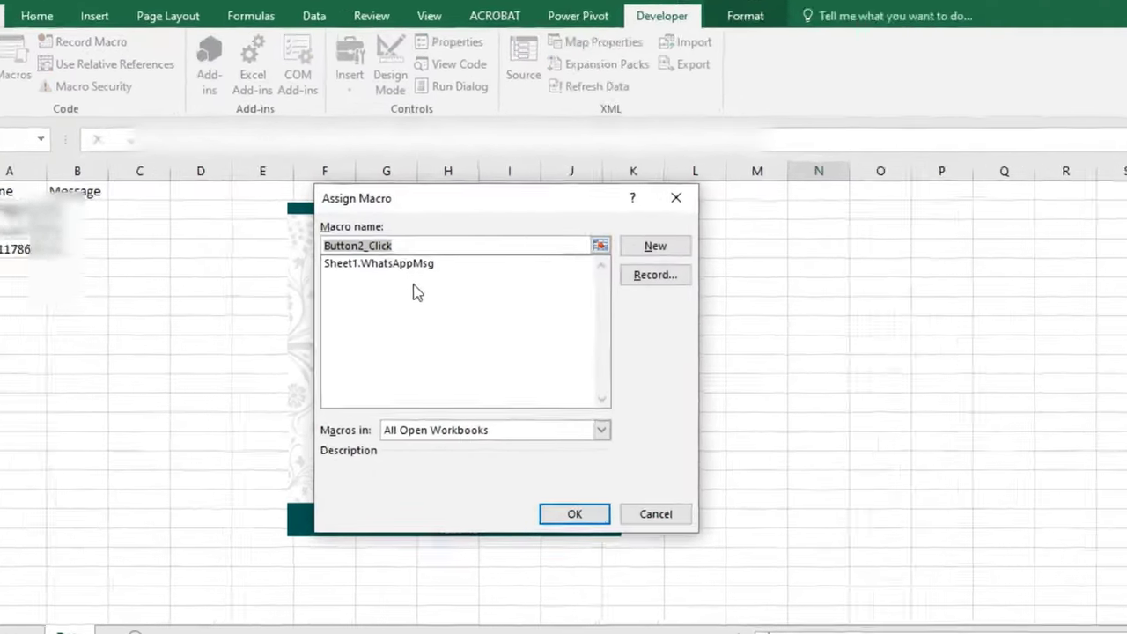
left_click(392, 262)
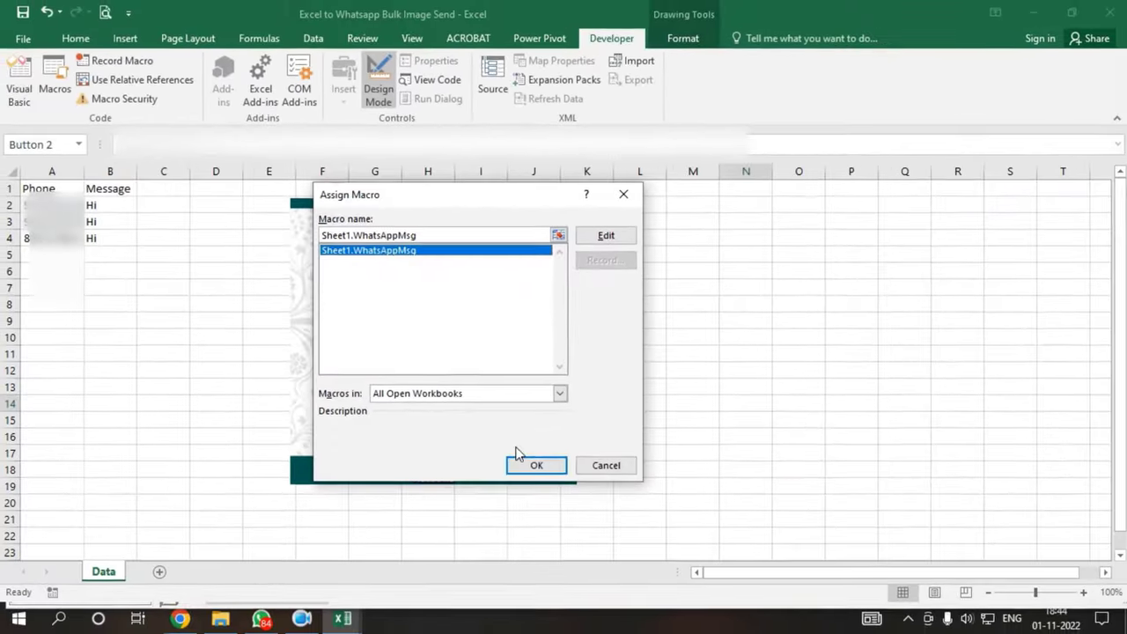
left_click(532, 467)
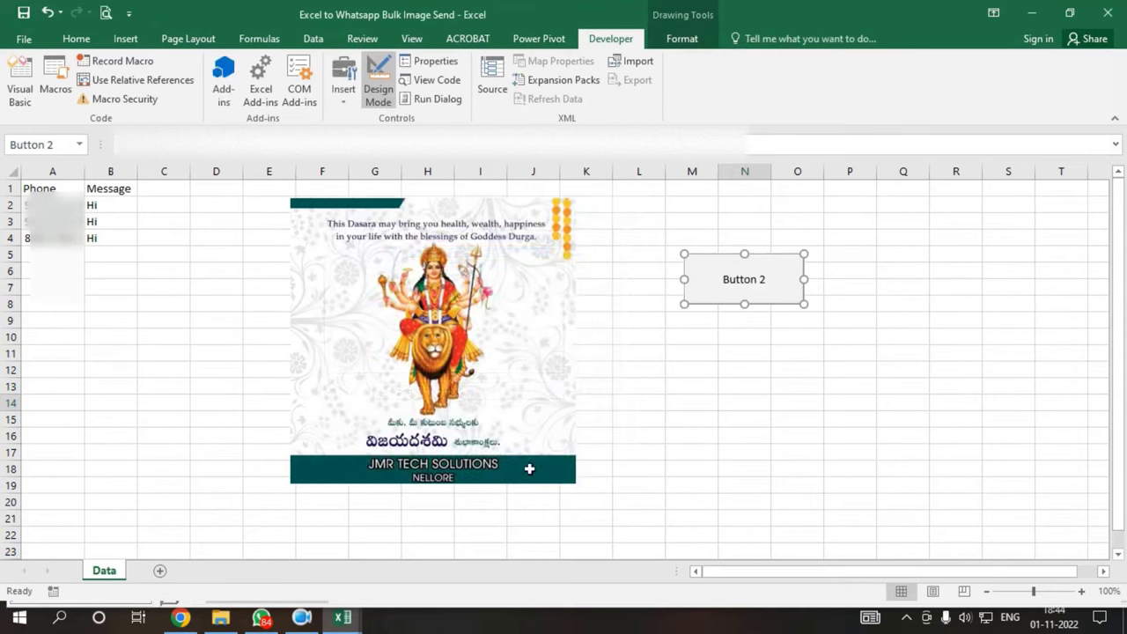
Relabel the button from 'Button 2' to 'Send Whatsapp'.
right_click(744, 275)
left_click(731, 281)
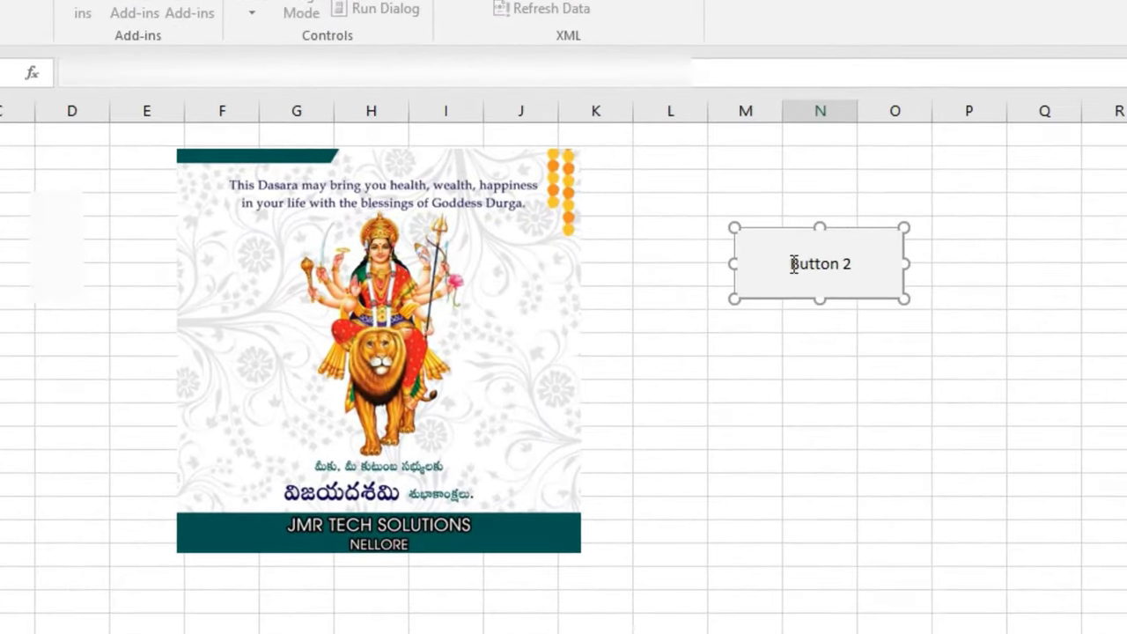
left_click_drag(793, 263, 957, 263)
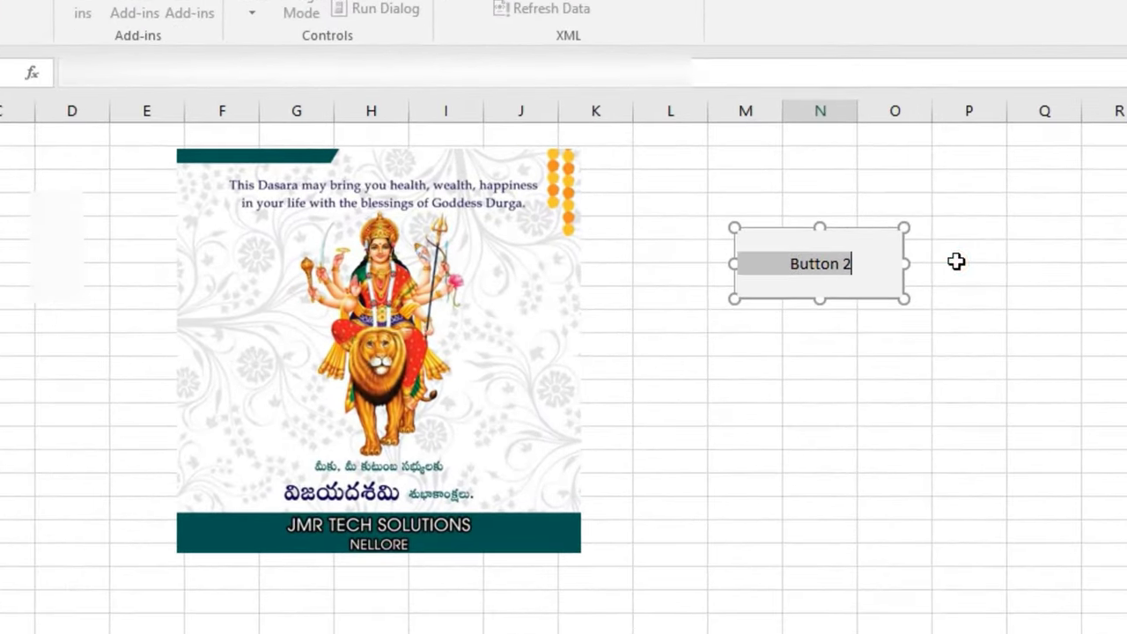
type("Send Wh")
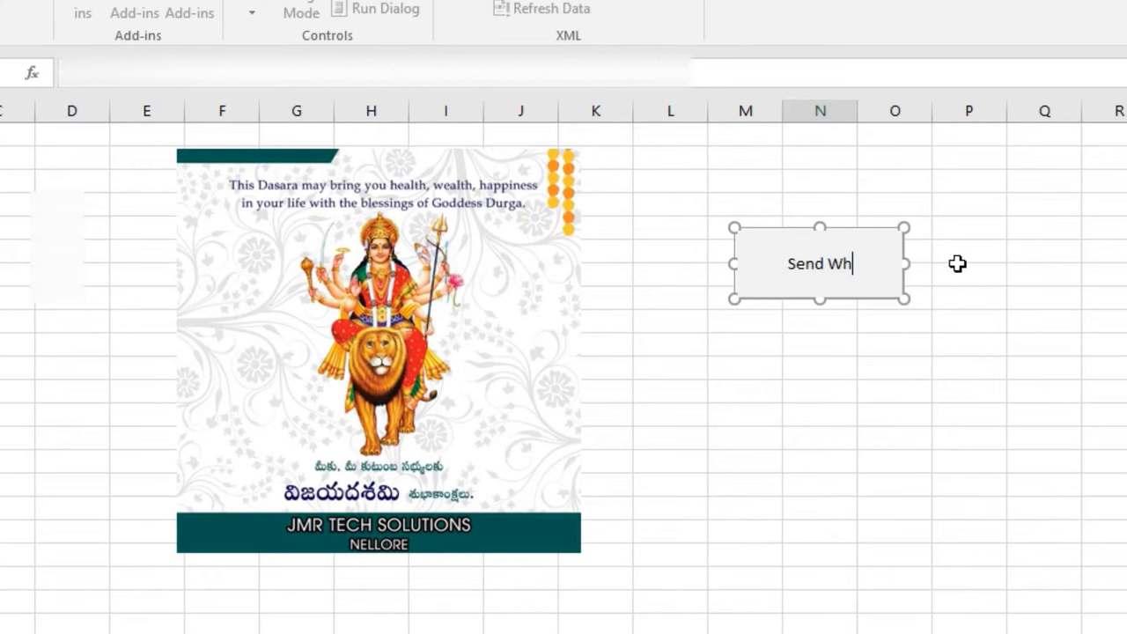
type("atsapp")
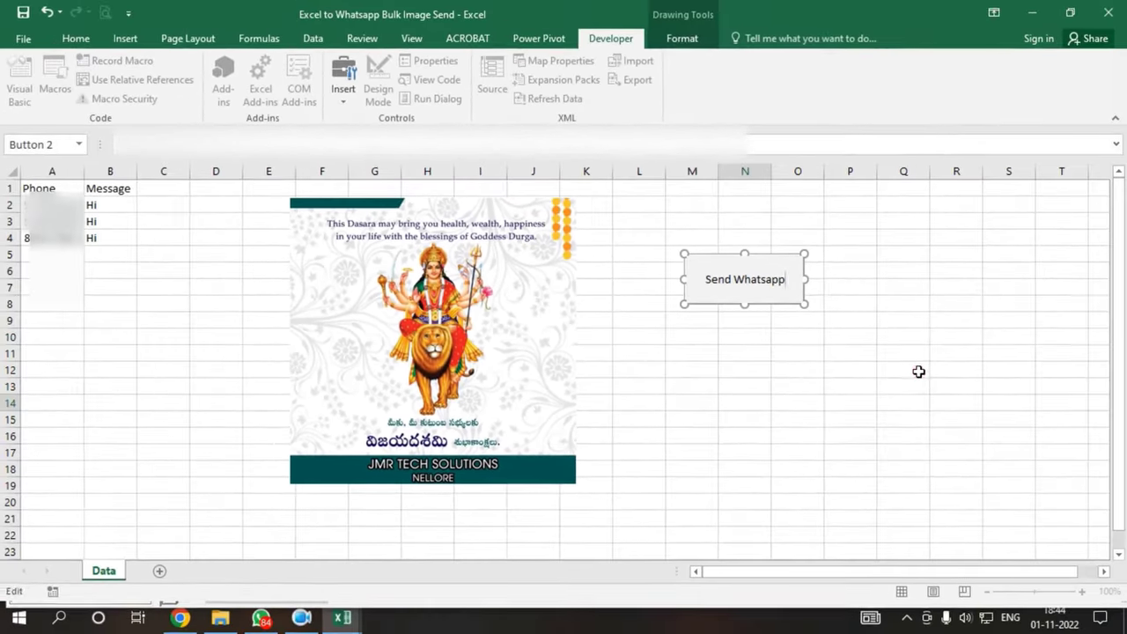
left_click(920, 373)
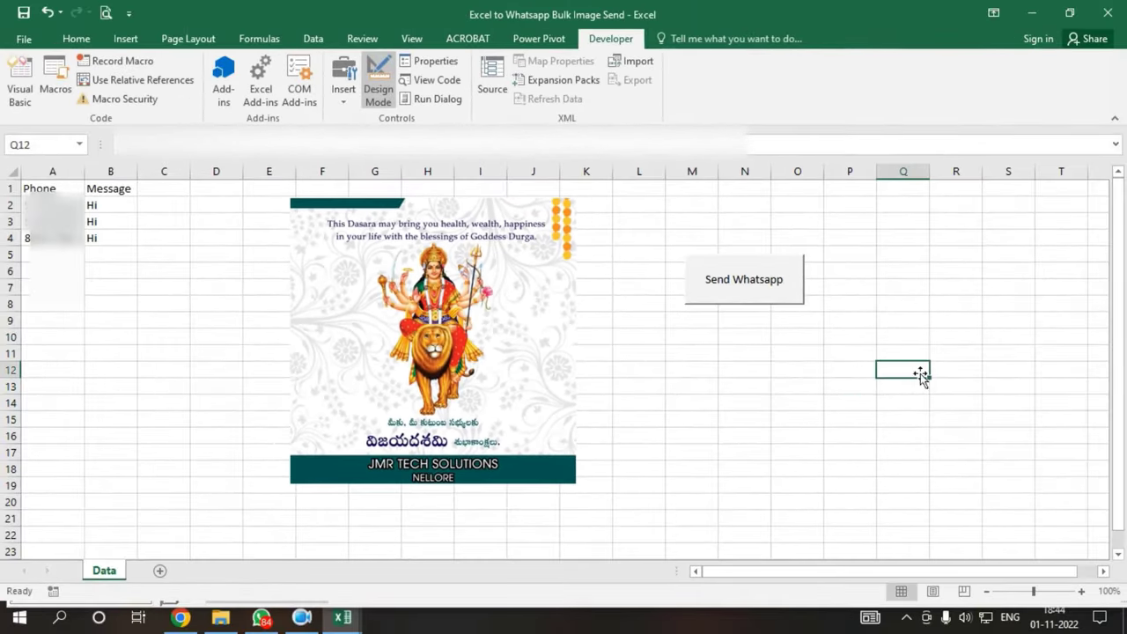
Run the Send Whatsapp button and allow WhatsApp links without asking again.
left_click(755, 287)
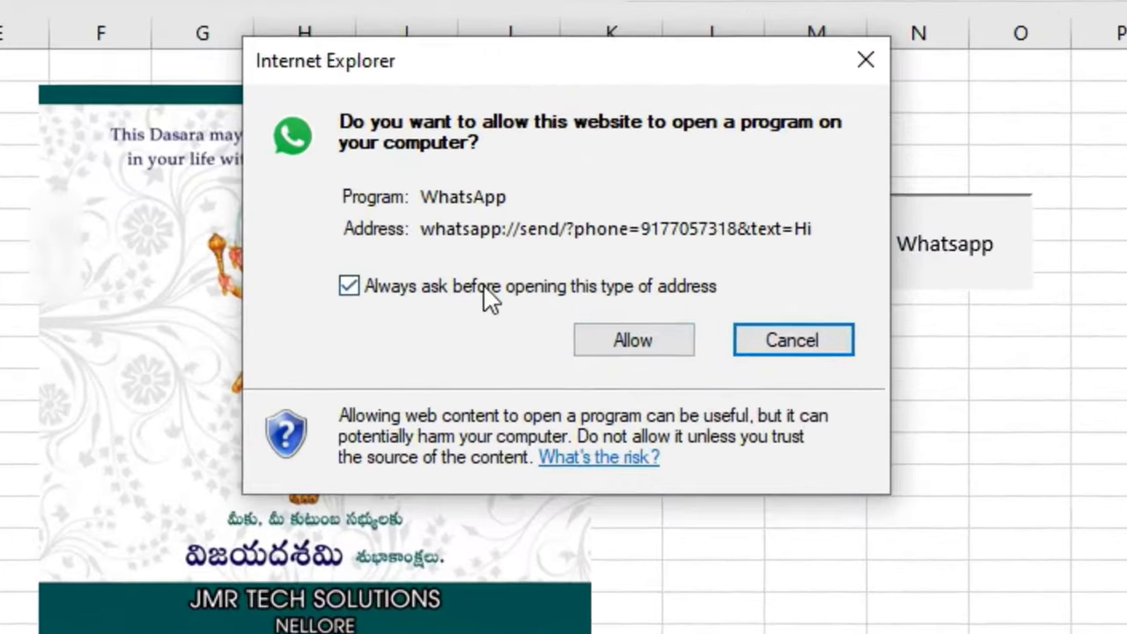
left_click(522, 304)
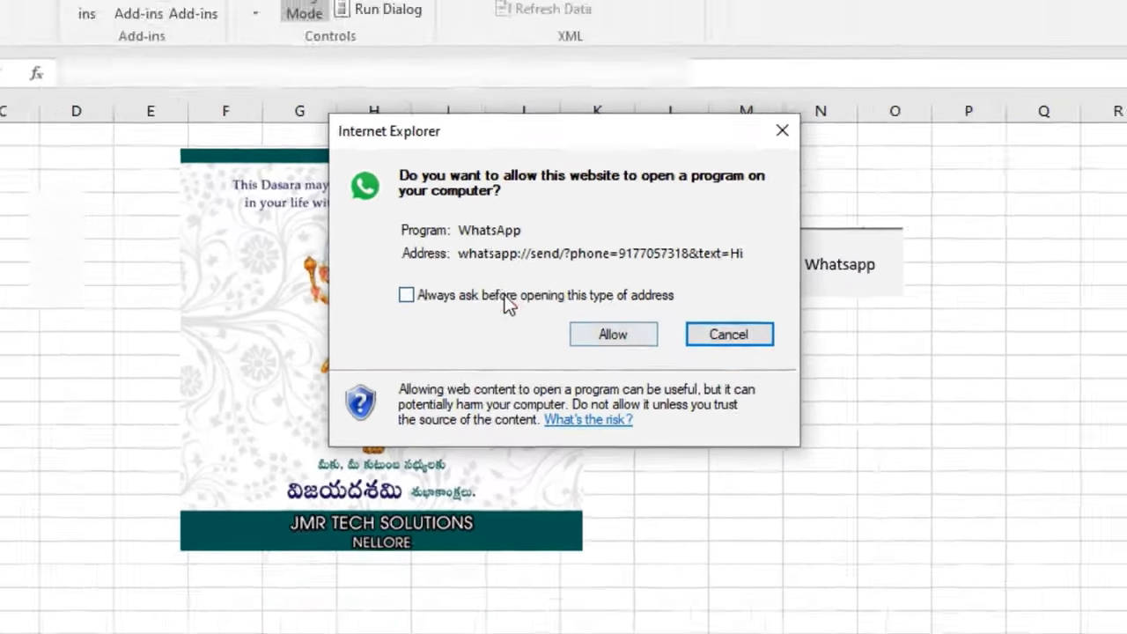
left_click(599, 337)
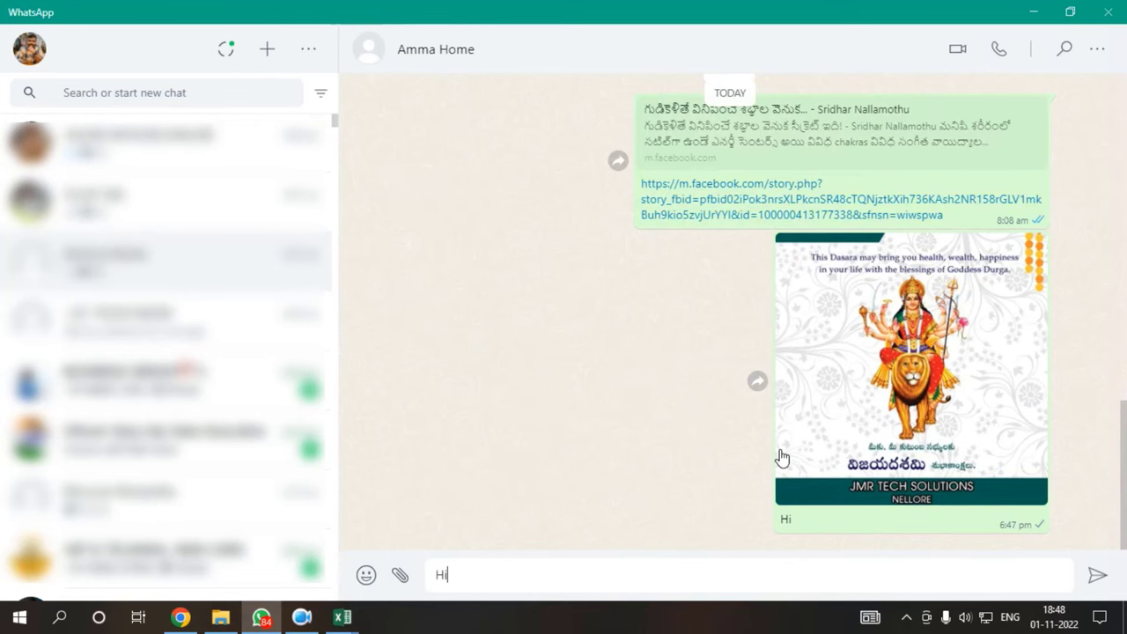
Paste and send the Dasara greeting image captioned 'Hi' into two consecutive contacts' WhatsApp chats.
key("ctrl+v")
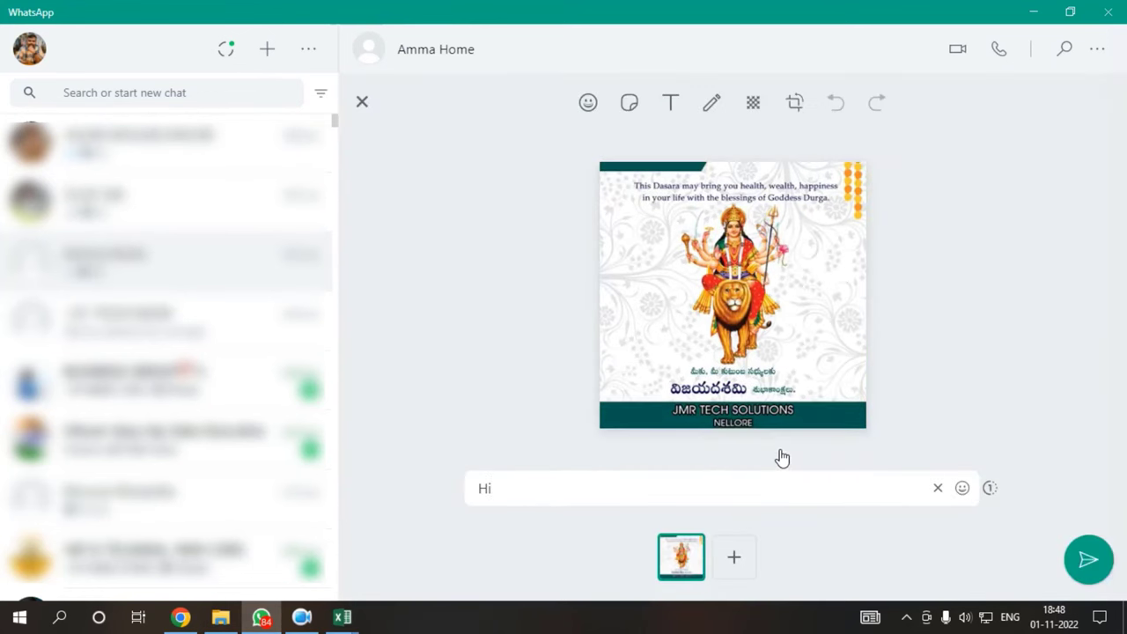
key("Return")
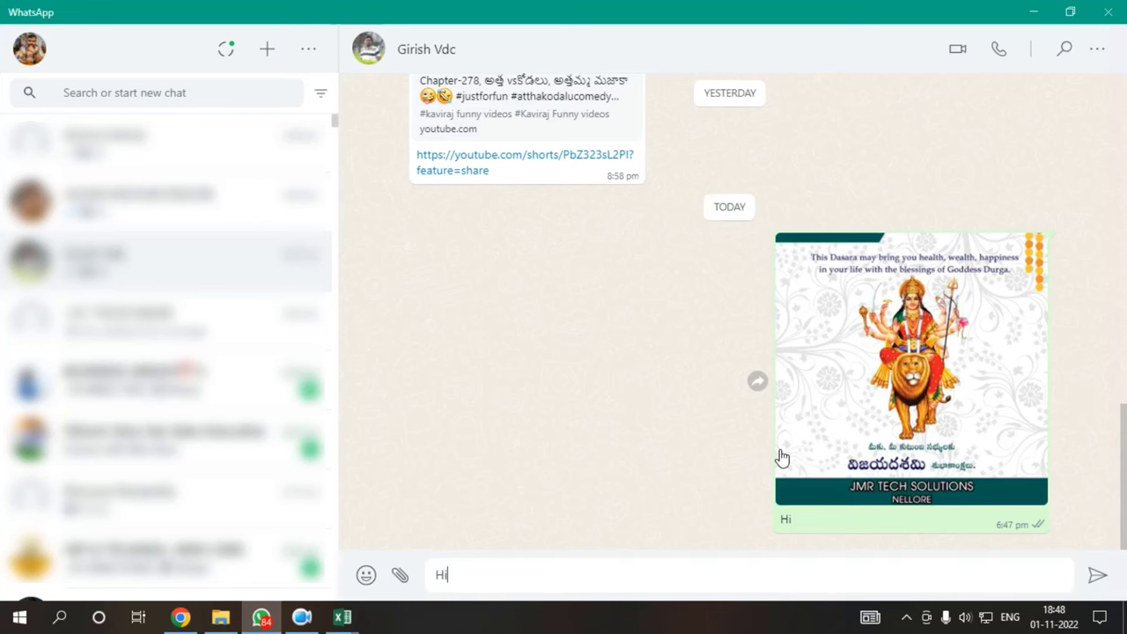
key("ctrl+v")
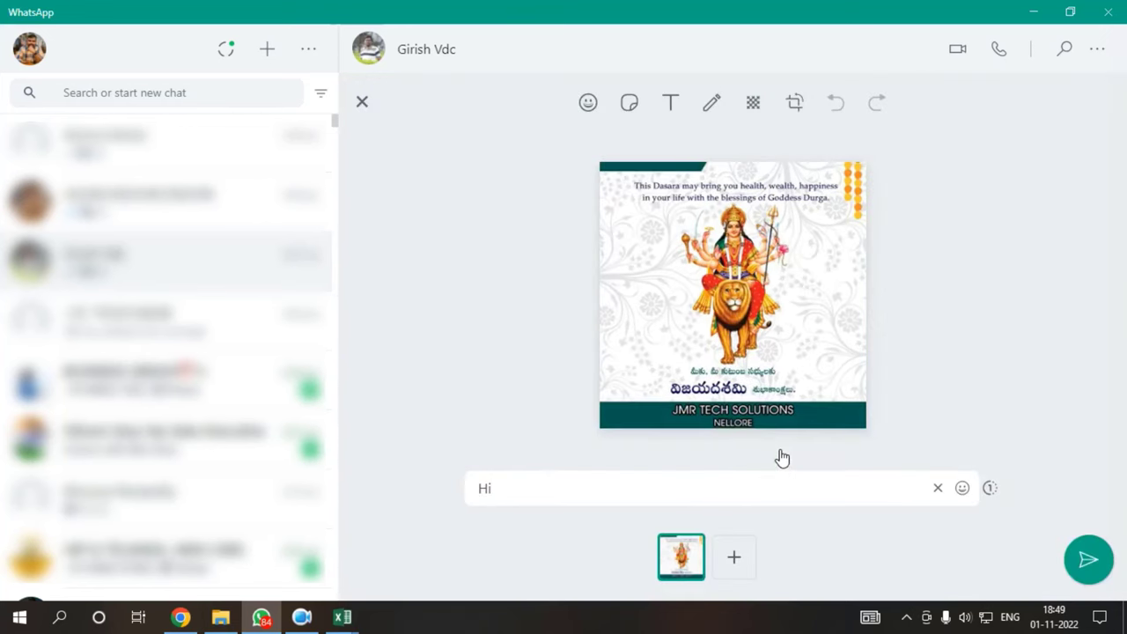
key("Return")
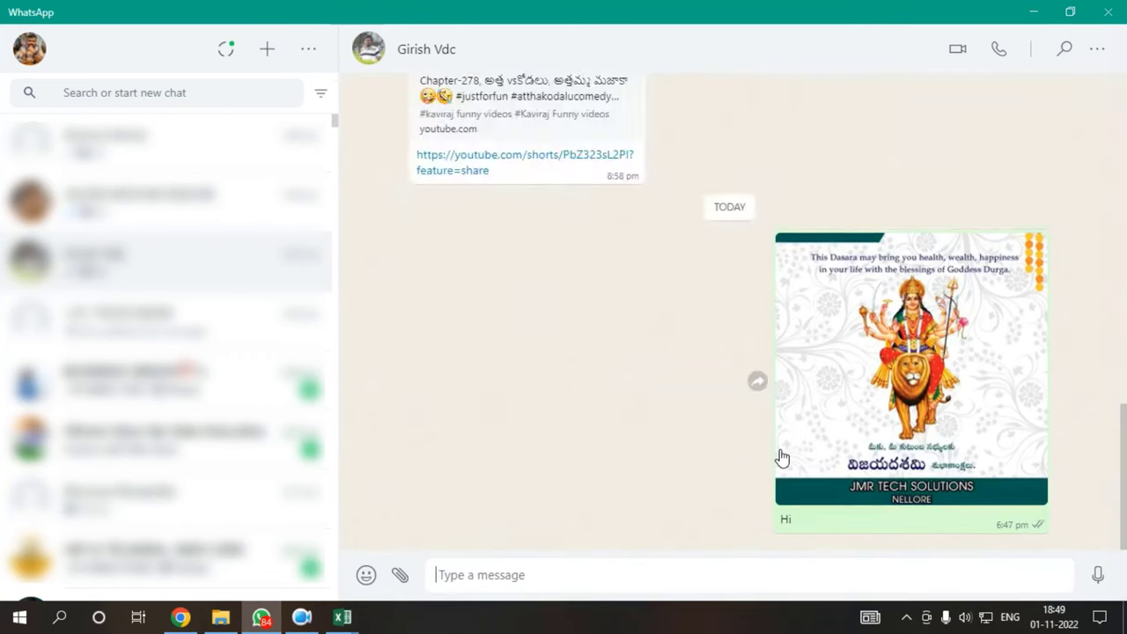